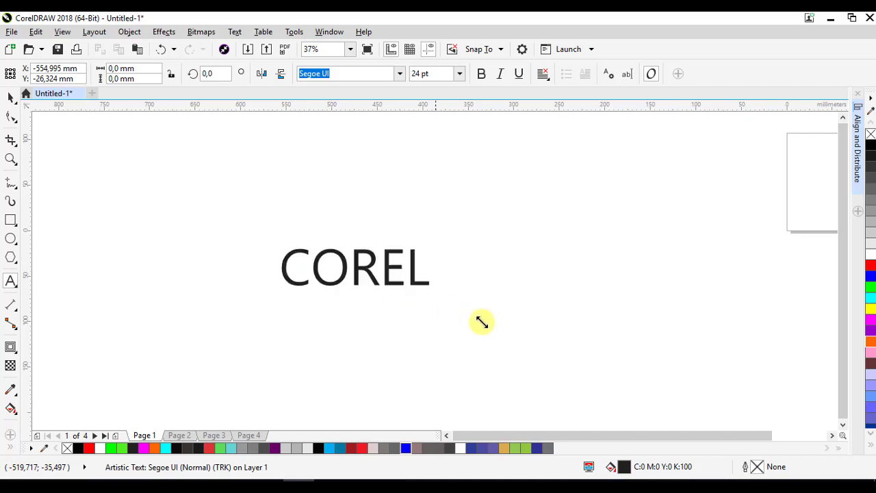
# Move the COREL text up and to the left, and enlarge it to about 529 mm wide
pyautogui.click(11, 96)
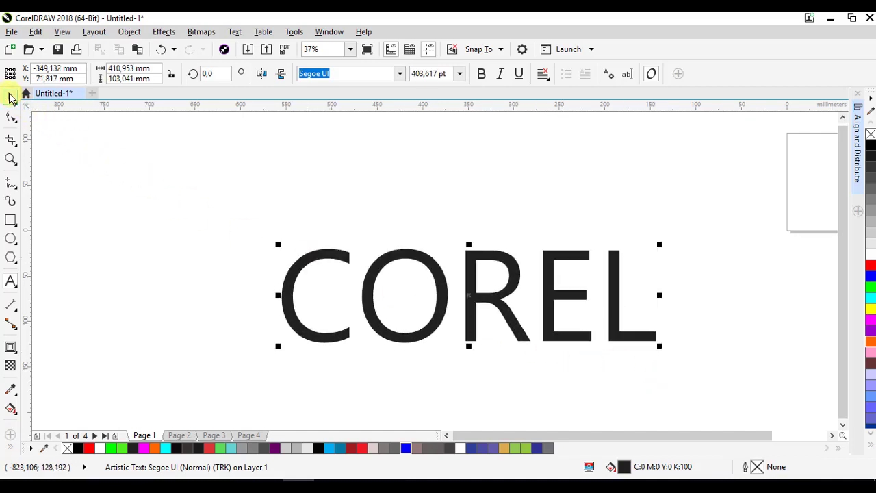
pyautogui.moveTo(465, 297); pyautogui.dragTo(415, 257)
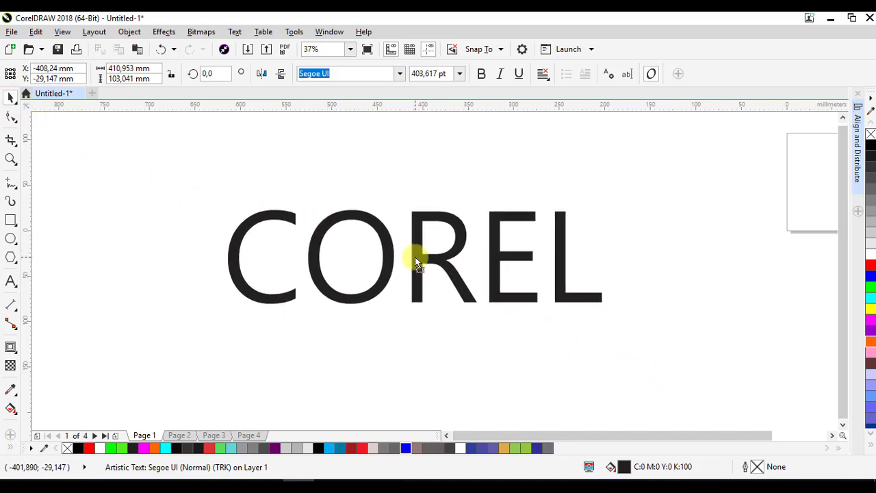
pyautogui.moveTo(608, 310); pyautogui.dragTo(659, 338)
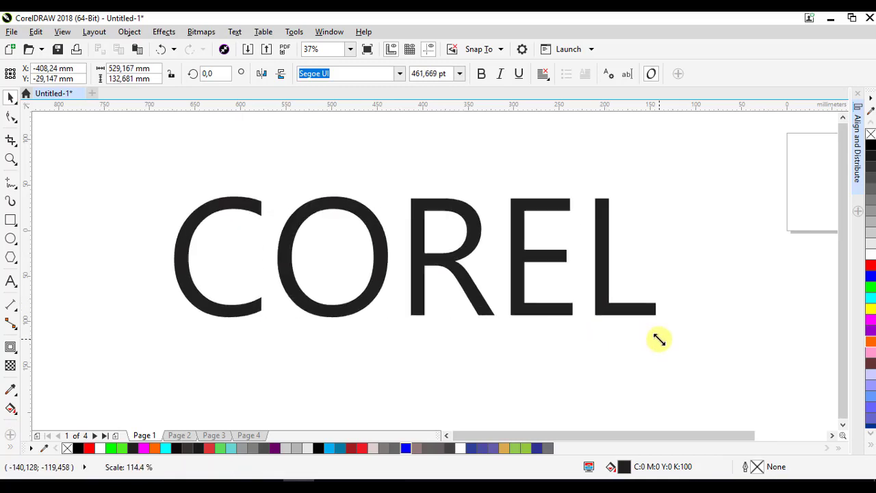
# Make the COREL text bold and shift it slightly down and to the left
pyautogui.click(481, 73)
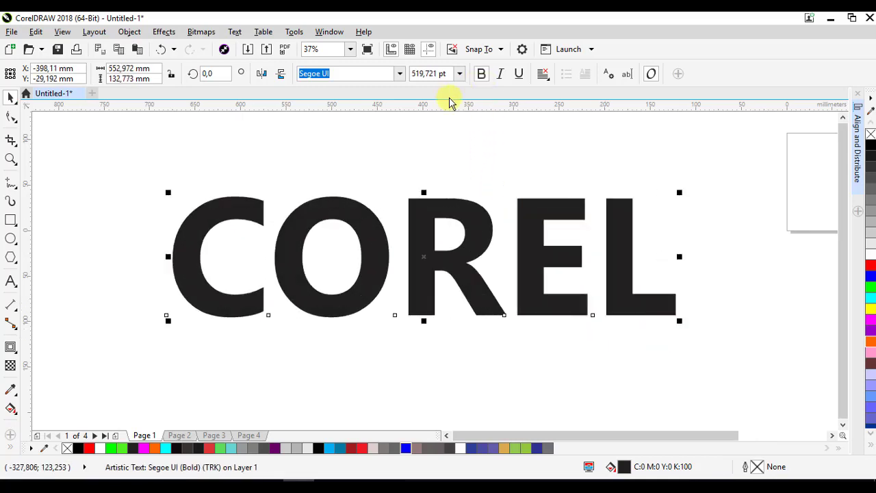
pyautogui.moveTo(468, 223); pyautogui.dragTo(462, 227)
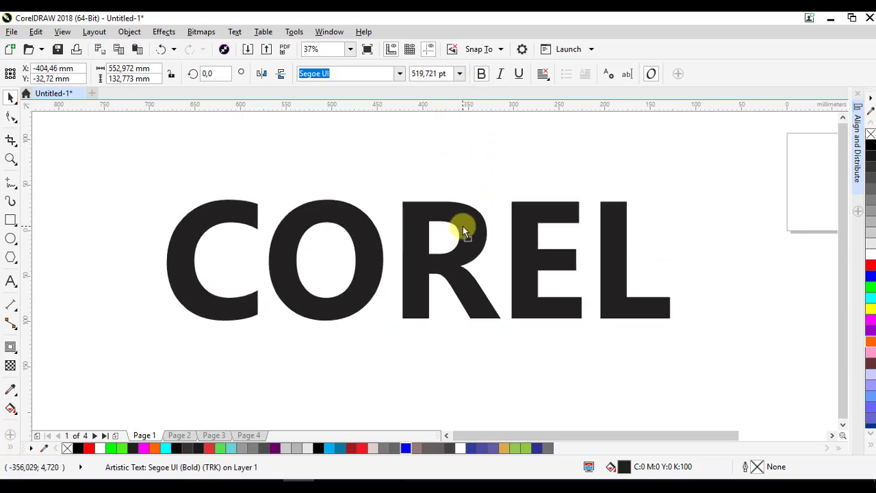
pyautogui.click(353, 198)
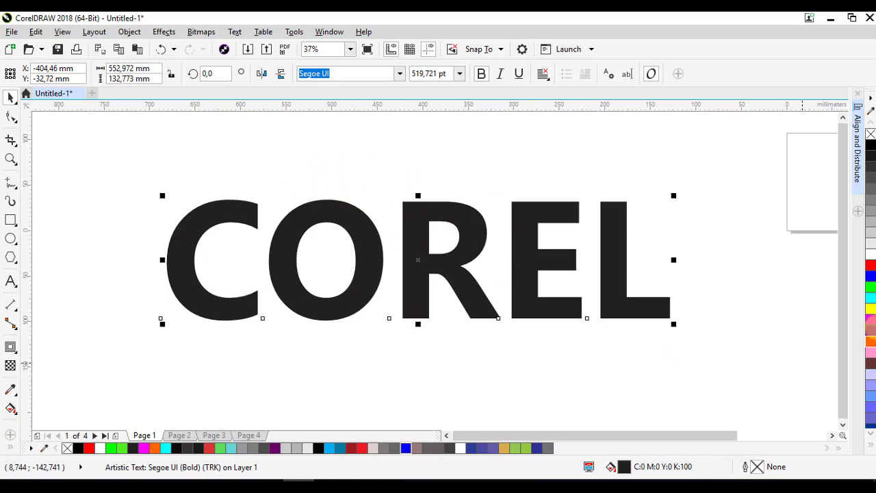
# Fill the COREL text with dark red (C21 M100 Y100 K22), after trying pure red and black
pyautogui.click(870, 270)
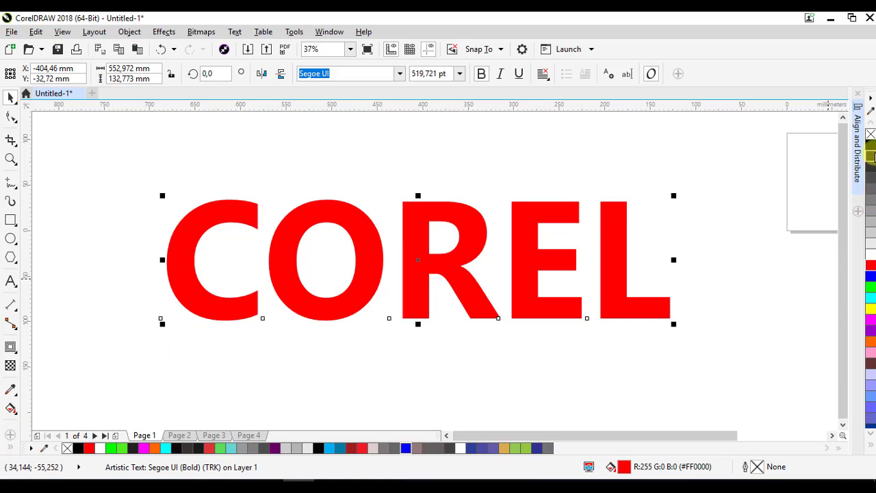
pyautogui.moveTo(872, 150); pyautogui.dragTo(575, 236)
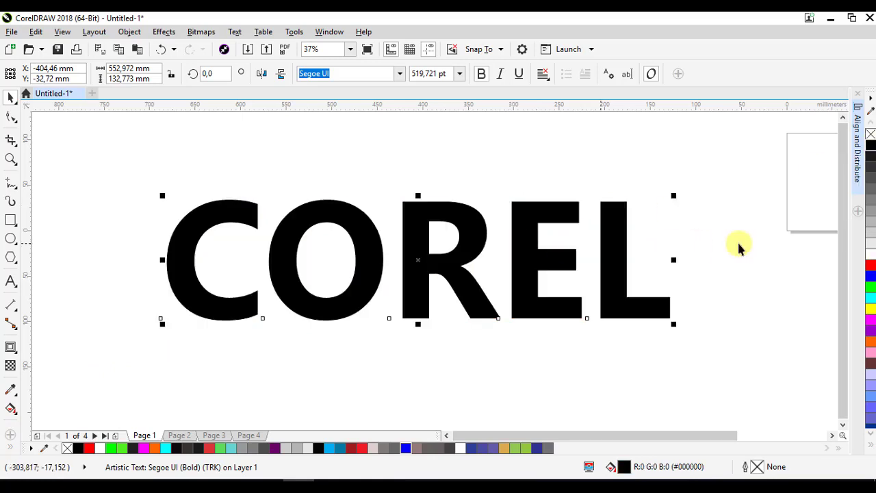
pyautogui.click(352, 449)
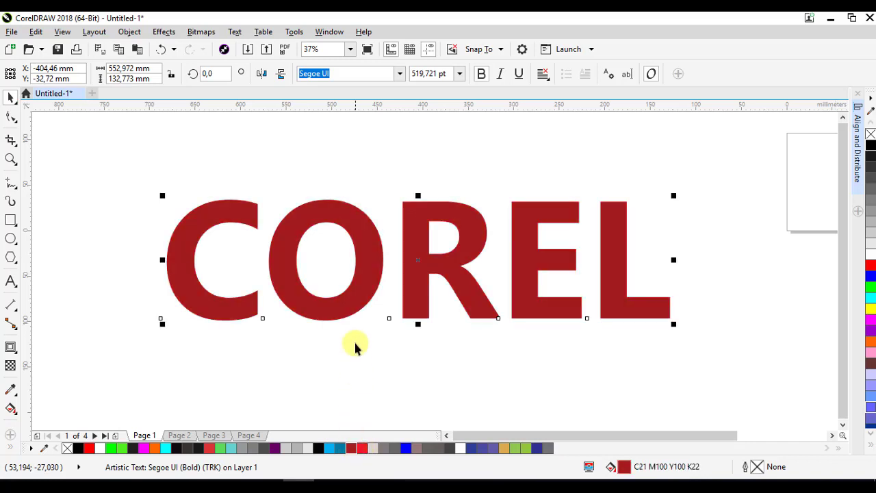
# Apply a one-step outside contour around the COREL text
pyautogui.click(10, 347)
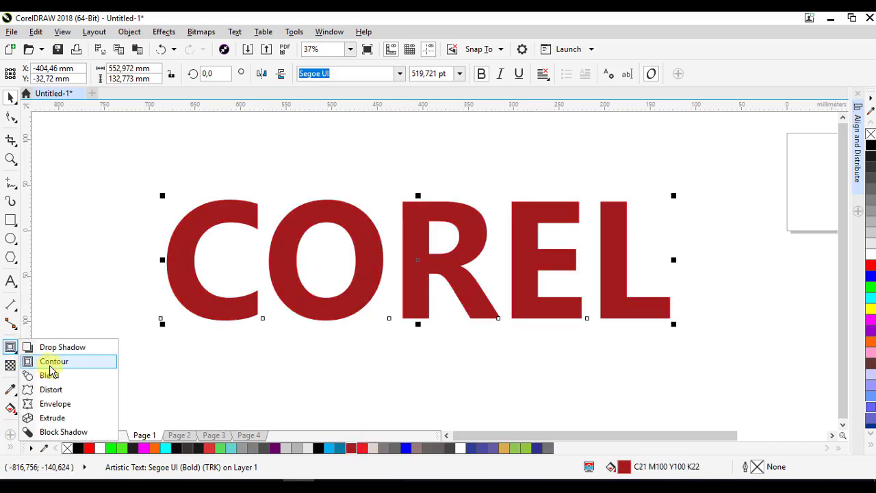
pyautogui.click(51, 363)
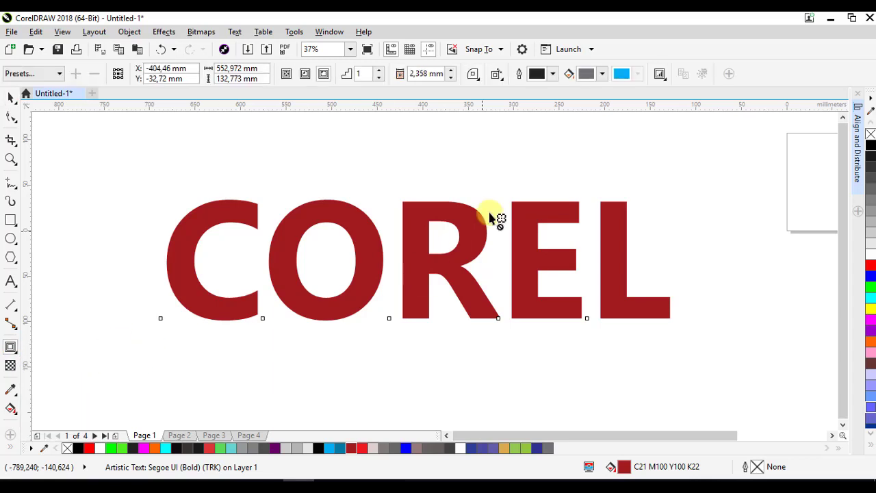
pyautogui.click(324, 76)
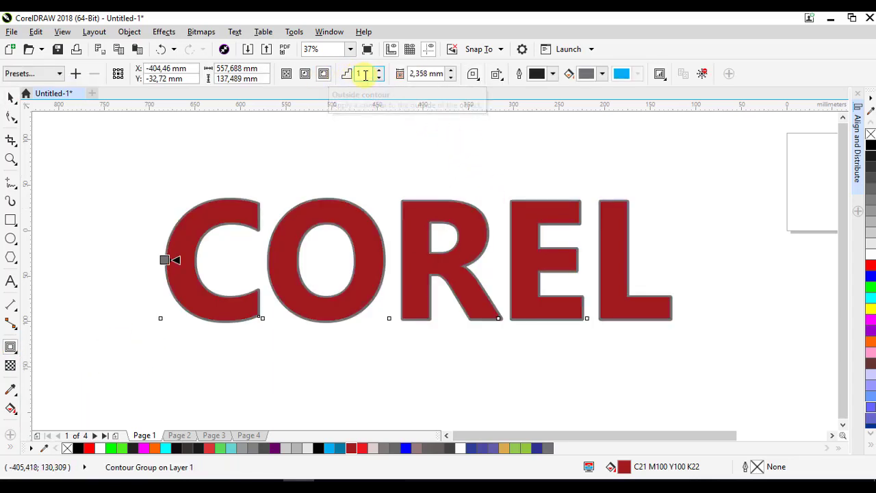
# Give the contour round corners and set its offset to 3.858 mm
pyautogui.click(453, 72)
pyautogui.click(453, 71)
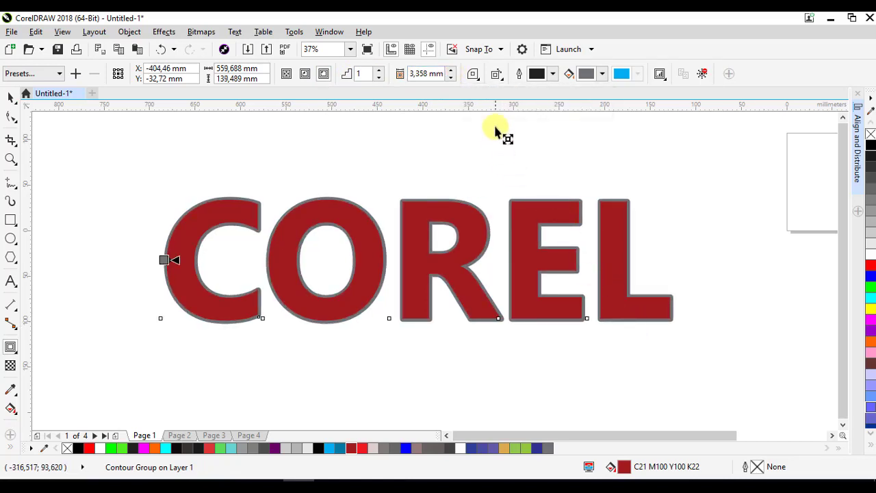
pyautogui.click(473, 74)
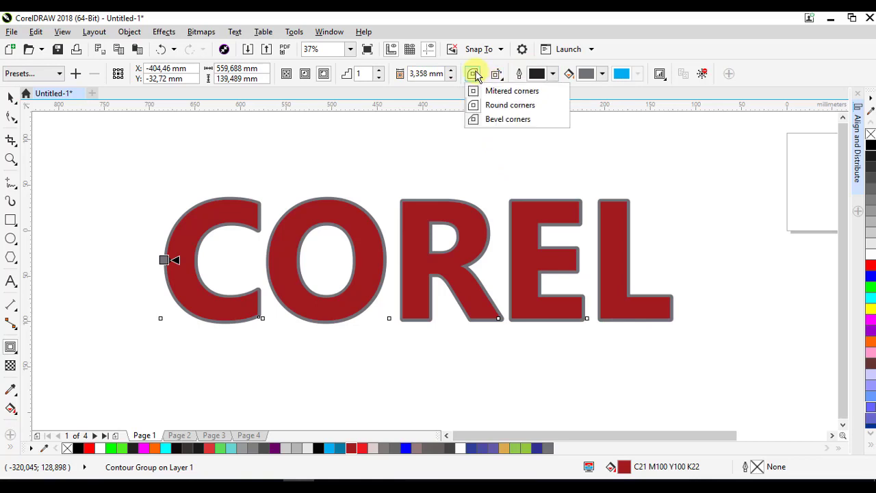
pyautogui.click(471, 104)
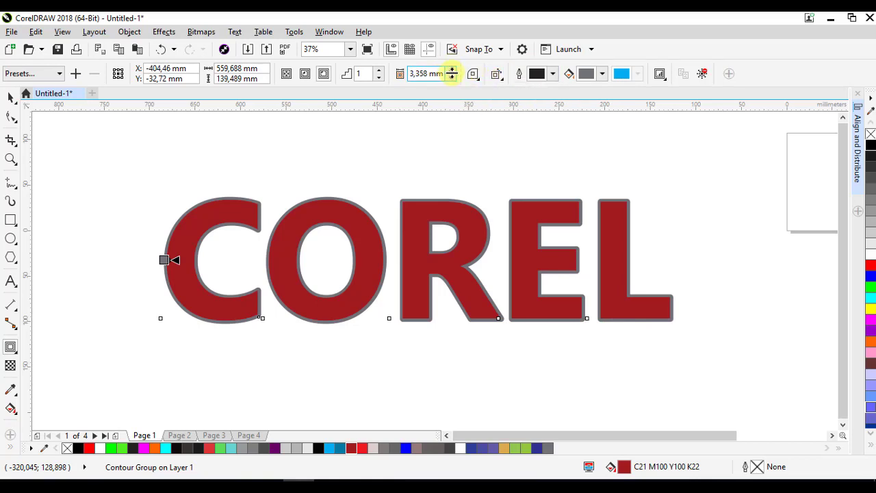
pyautogui.click(452, 71)
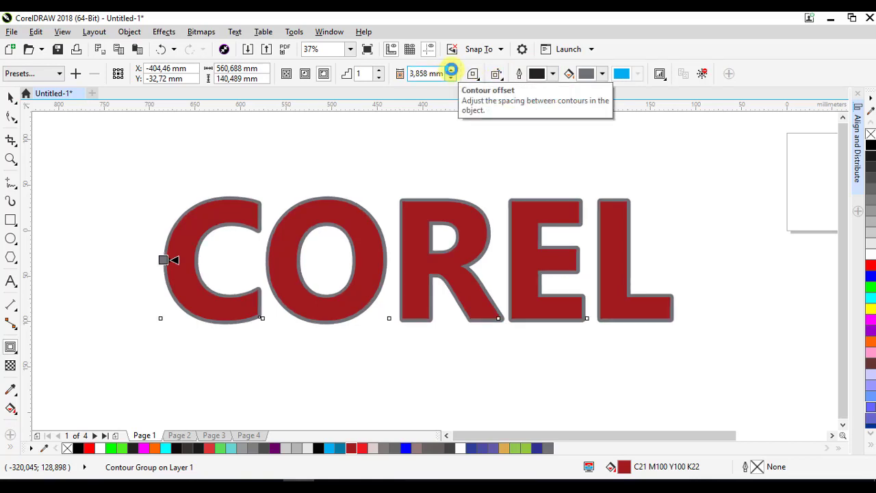
# Shift the contoured text slightly up and give the red letters a white outline 1.5 pt wide
pyautogui.click(10, 98)
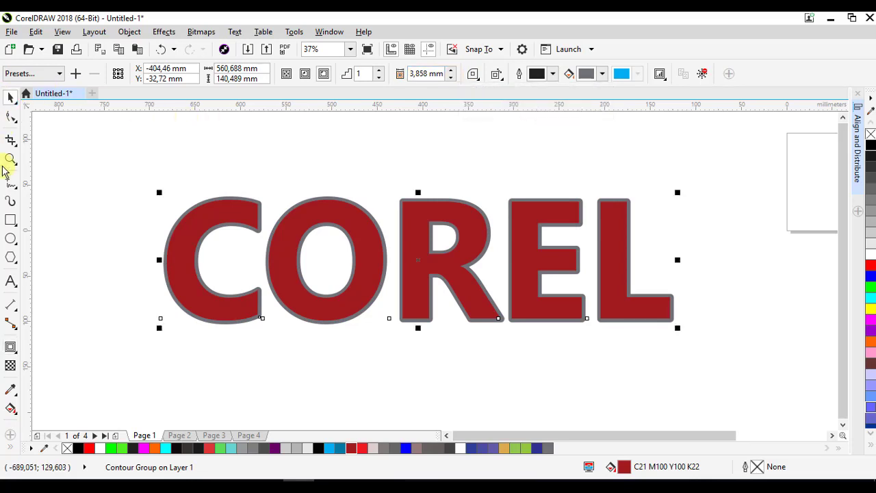
pyautogui.click(368, 262)
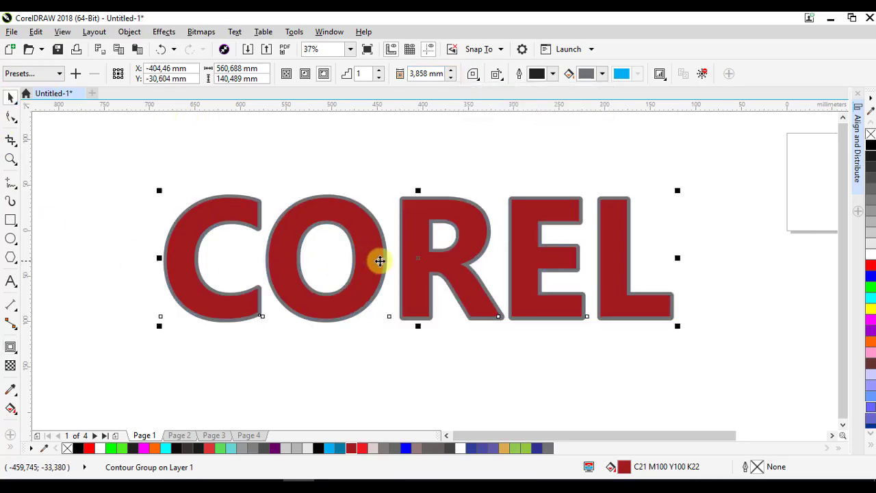
pyautogui.rightClick(871, 259)
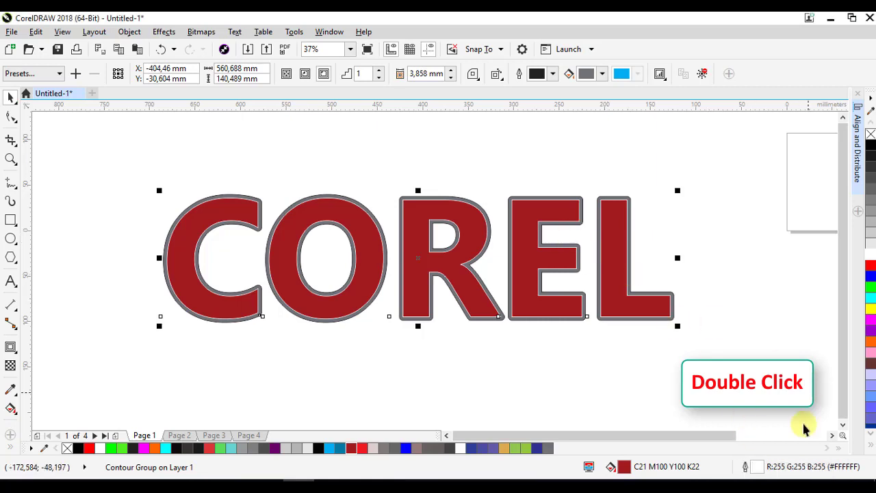
pyautogui.doubleClick(756, 467)
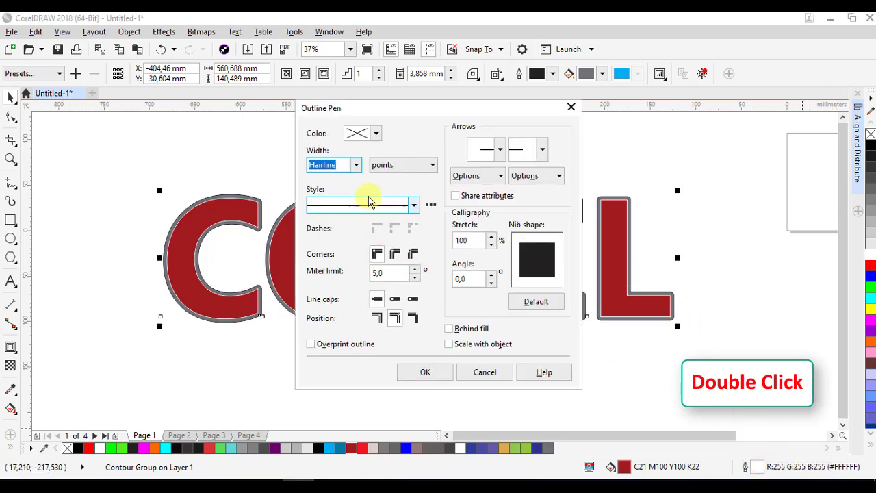
pyautogui.click(357, 166)
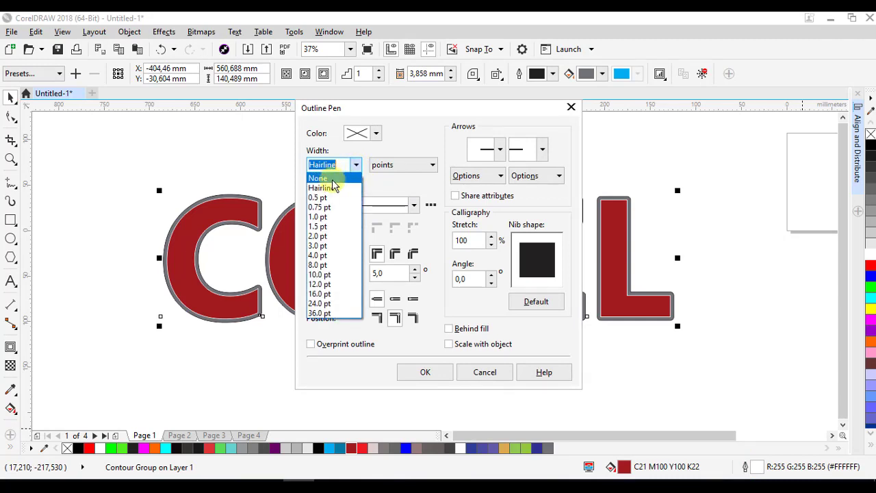
pyautogui.click(327, 227)
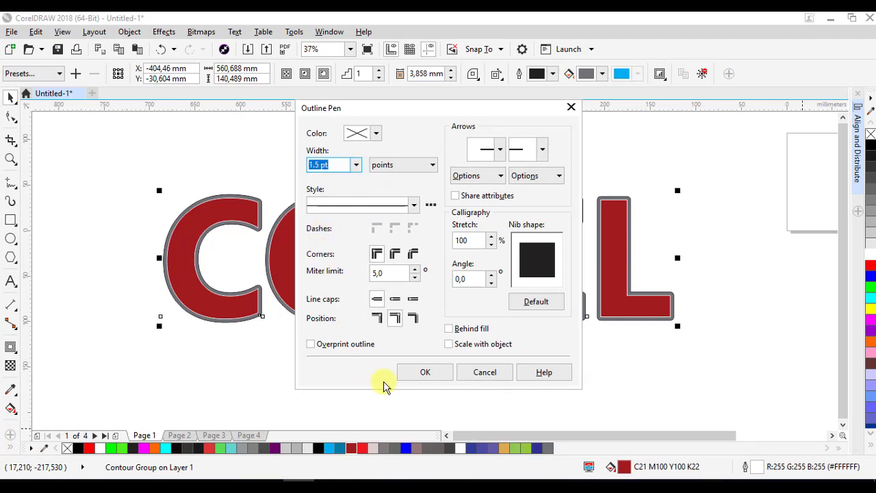
pyautogui.click(426, 378)
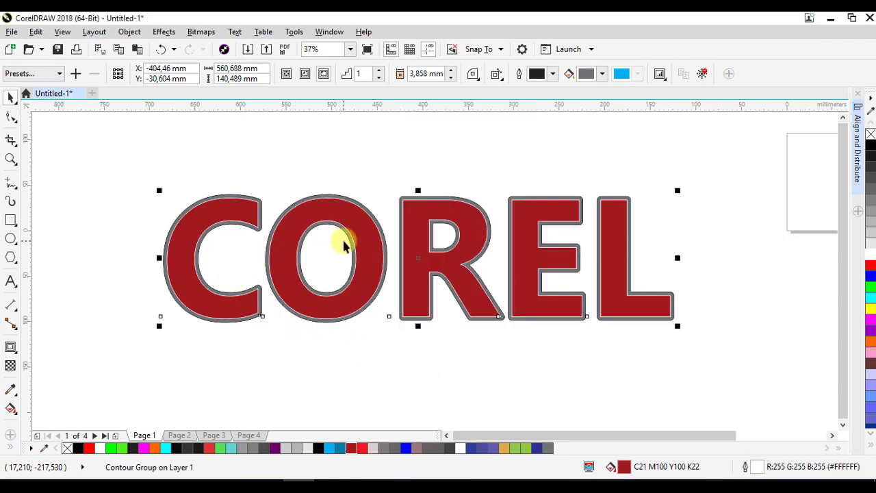
# Set the white outline's width to 2.0 pt, and scale the contoured text down to about 483 mm wide, shifted slightly left
pyautogui.scroll(2, 343, 240)
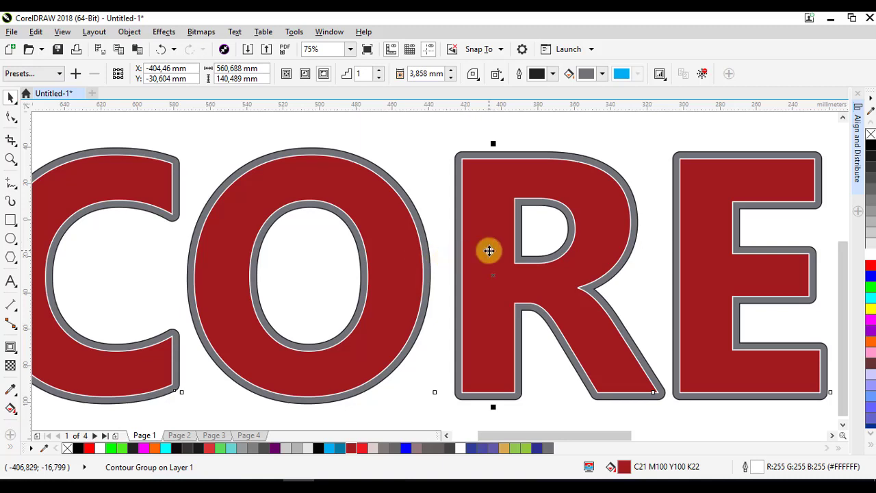
pyautogui.scroll(-2, 489, 251)
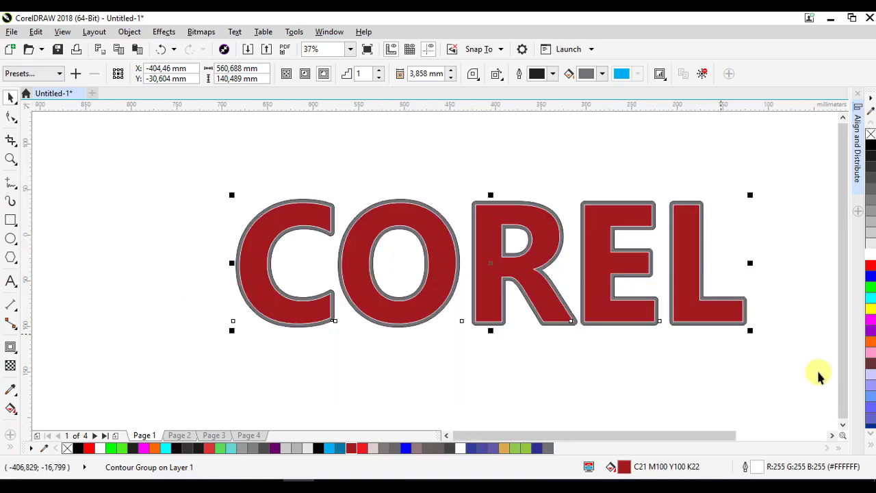
pyautogui.doubleClick(758, 466)
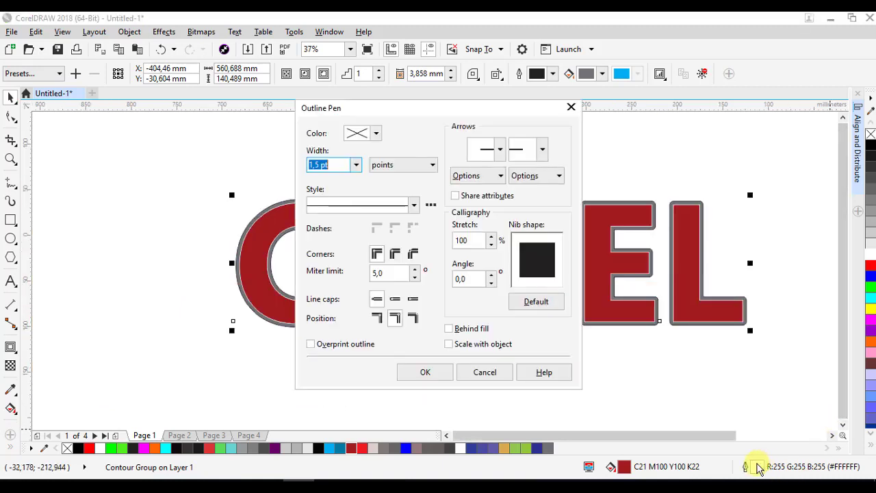
pyautogui.click(356, 169)
pyautogui.click(322, 234)
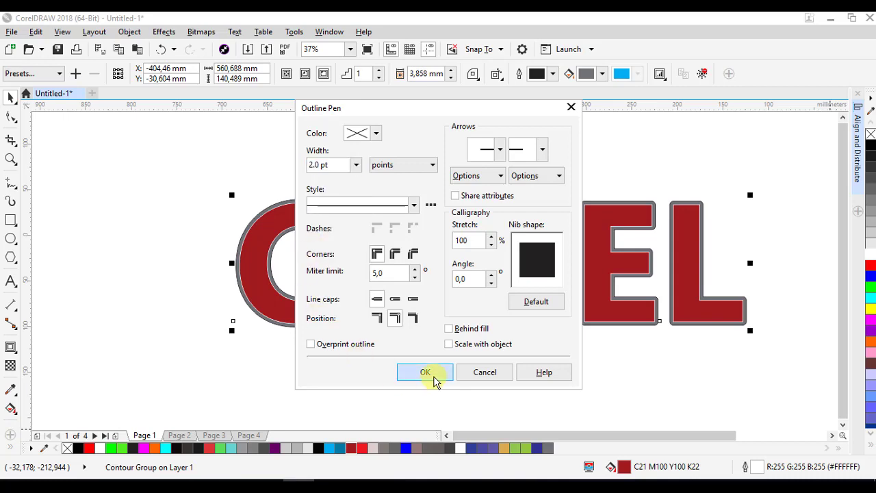
pyautogui.click(425, 373)
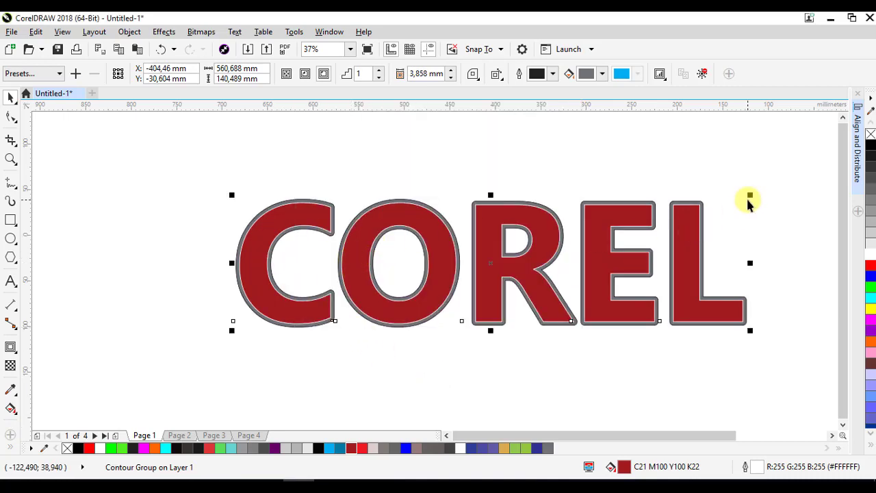
pyautogui.moveTo(738, 203); pyautogui.dragTo(727, 209)
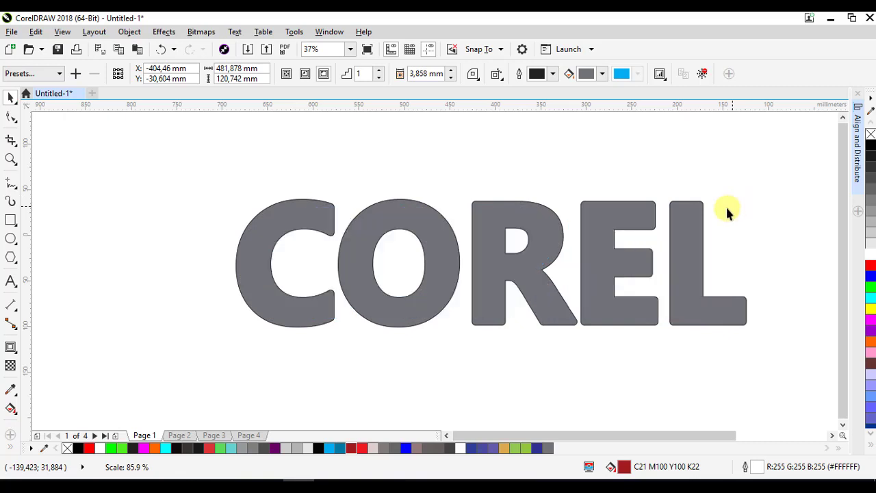
pyautogui.moveTo(505, 273); pyautogui.dragTo(472, 278)
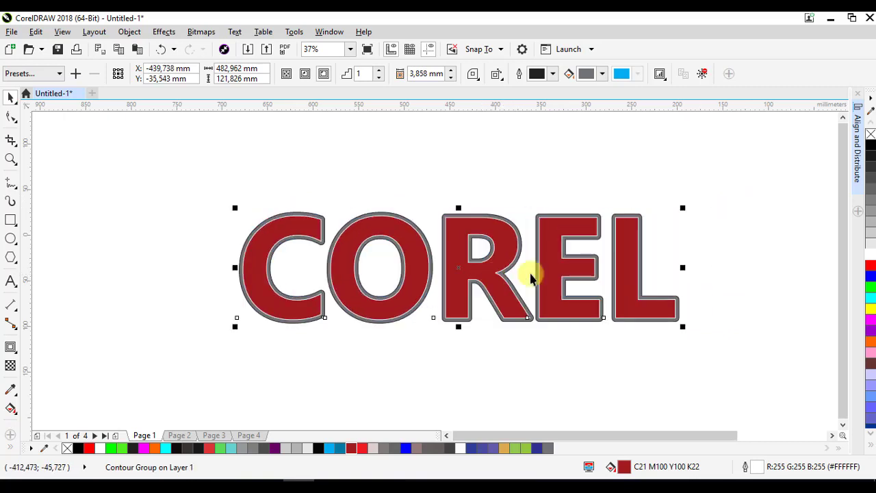
# Draw a wide ellipse about 490 by 126 mm overlapping the upper half of the COREL text
pyautogui.click(10, 240)
pyautogui.moveTo(219, 140); pyautogui.dragTo(665, 255)
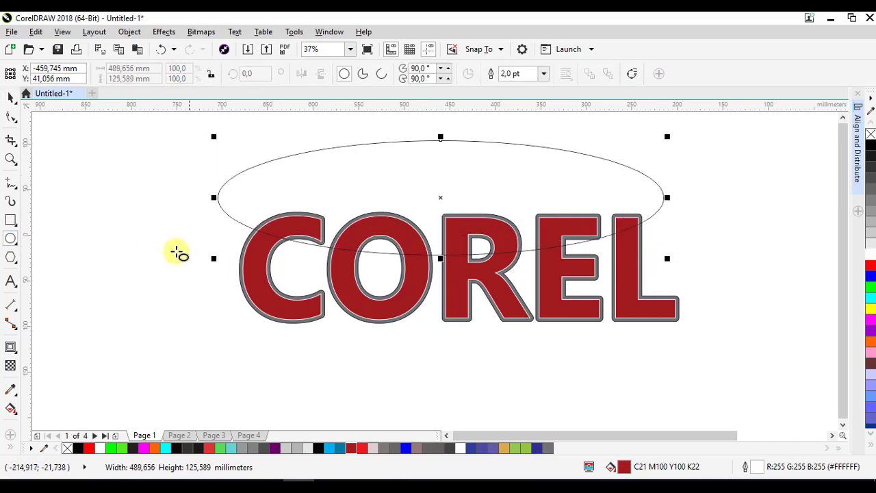
pyautogui.click(10, 97)
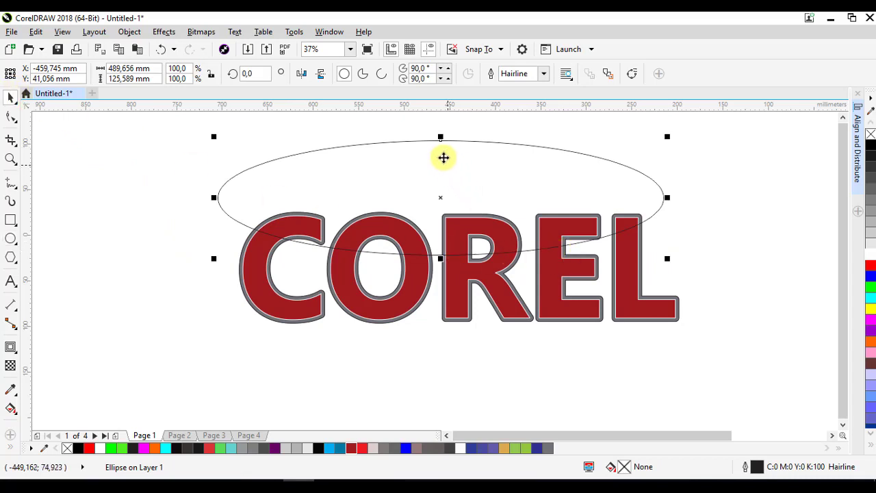
# Place a copy of the ellipse straight below it, overlapping the lower half of the text with a small gap between the ellipses
pyautogui.moveTo(444, 138); pyautogui.dragTo(416, 264)
pyautogui.rightClick(415, 264)
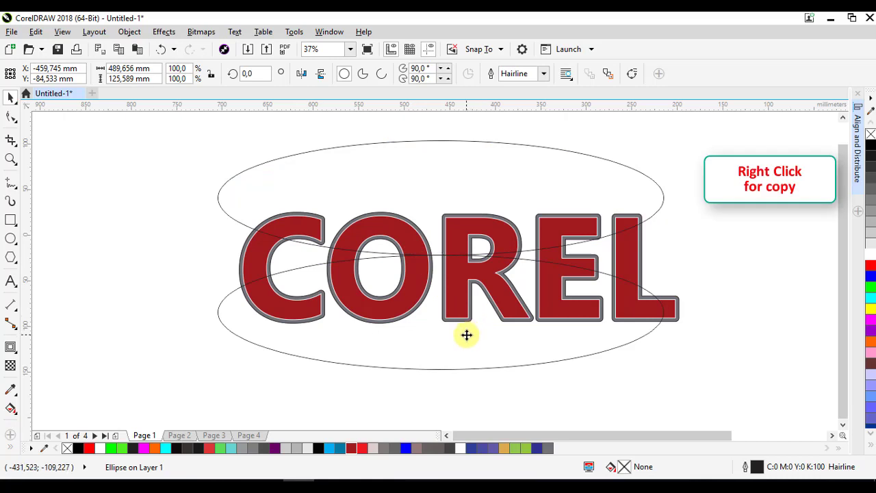
pyautogui.moveTo(465, 334); pyautogui.dragTo(473, 353)
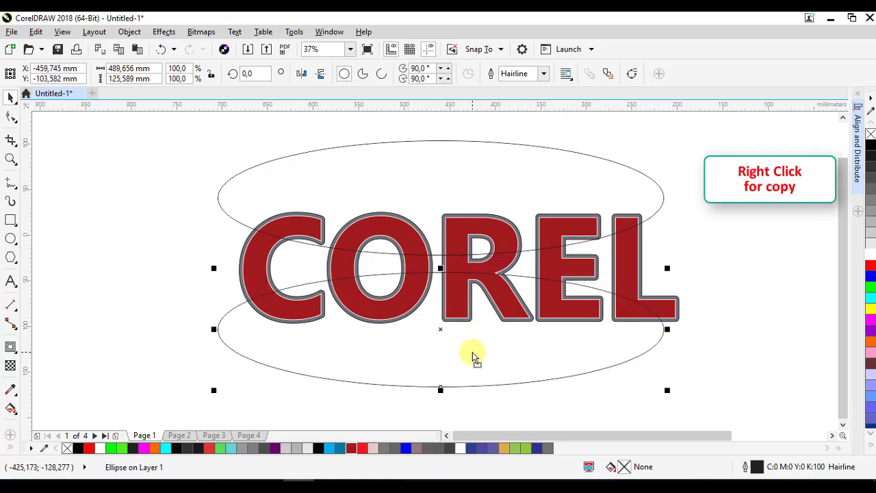
pyautogui.click(470, 179)
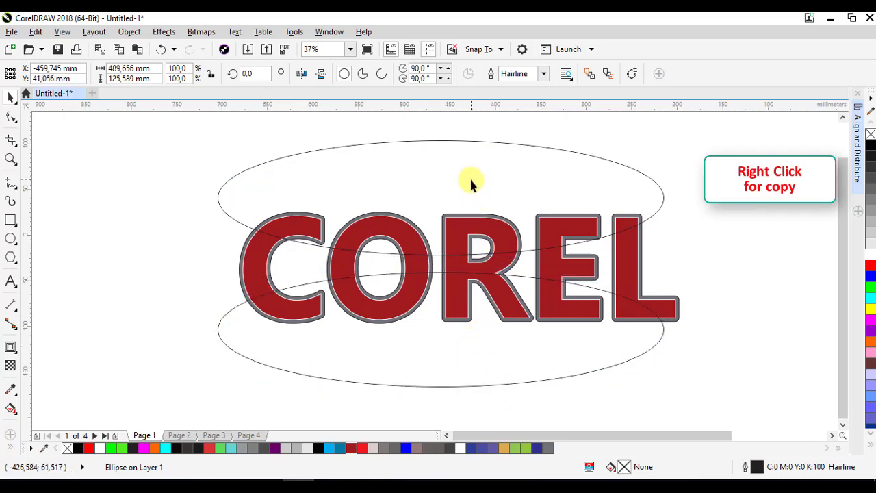
# Move the upper ellipse slightly down toward the lower one, and group the two ellipses
pyautogui.click(471, 183)
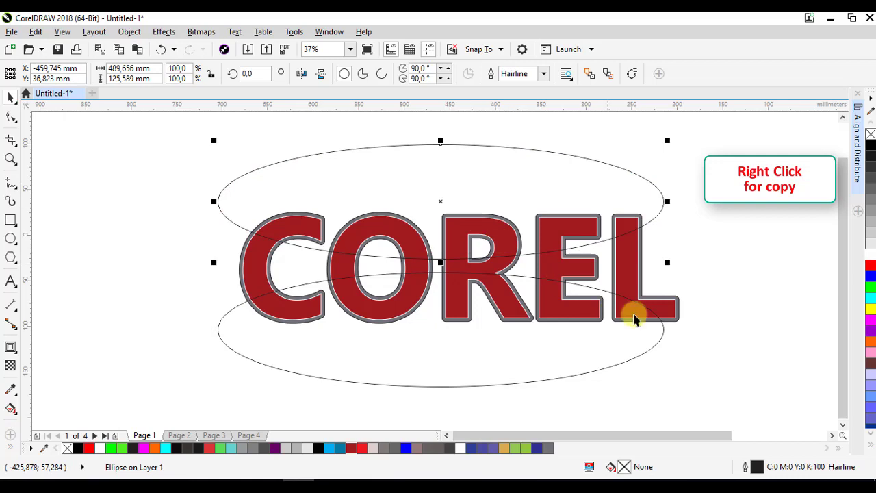
pyautogui.click(737, 272)
pyautogui.click(617, 197)
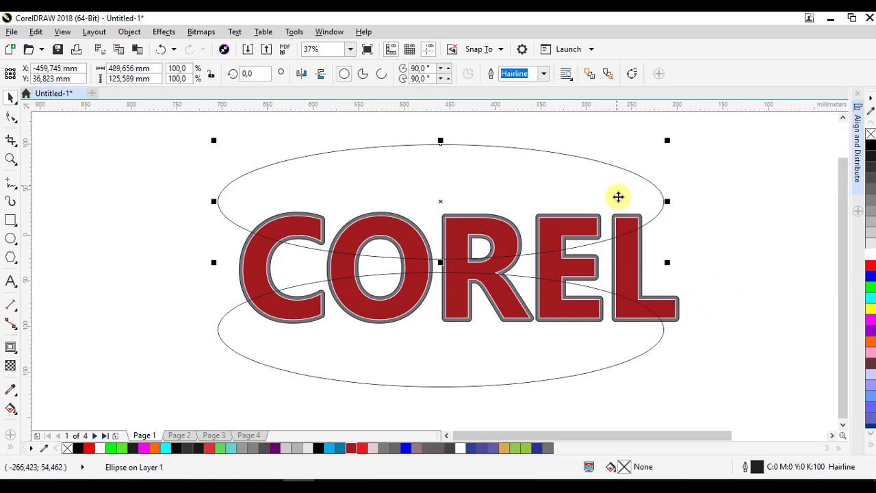
pyautogui.keyDown('shift'); pyautogui.click(592, 364); pyautogui.keyUp('shift')
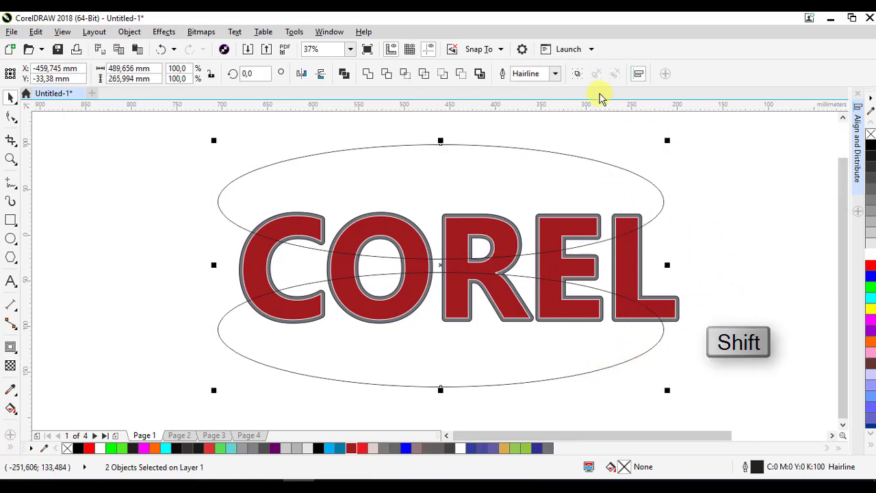
pyautogui.click(577, 76)
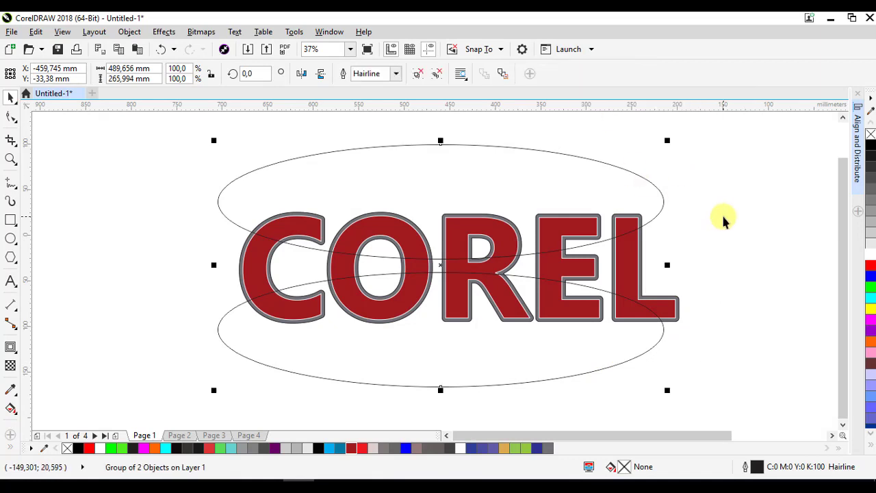
pyautogui.click(643, 263)
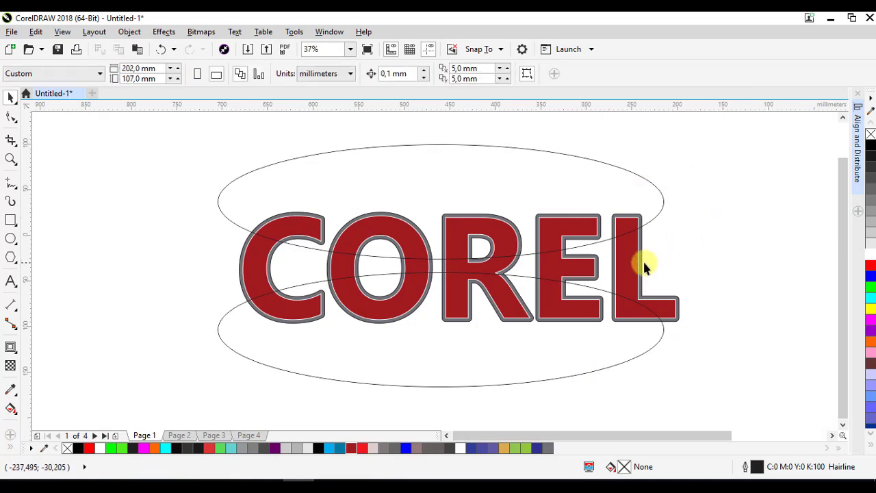
# Try moving the contoured text as one object, and undo the move
pyautogui.scroll(3, 643, 265)
pyautogui.click(628, 286)
pyautogui.moveTo(707, 248); pyautogui.dragTo(647, 263)
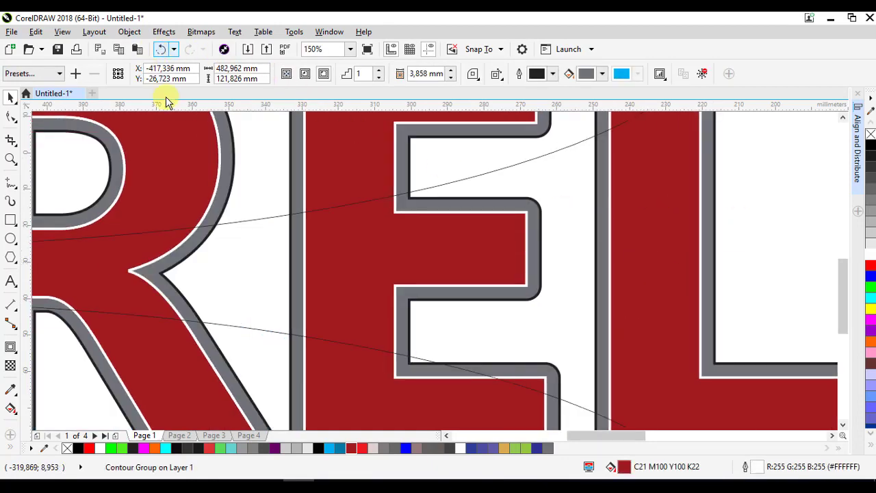
pyautogui.scroll(-2, 687, 293)
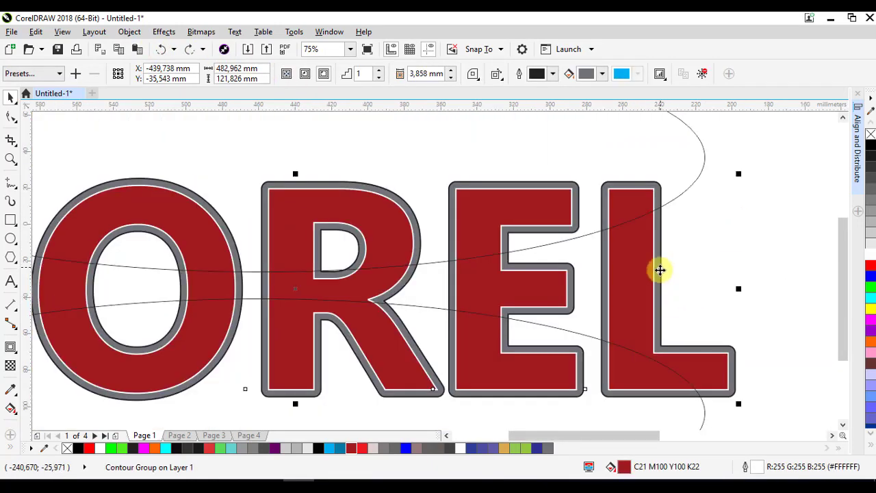
pyautogui.click(676, 262)
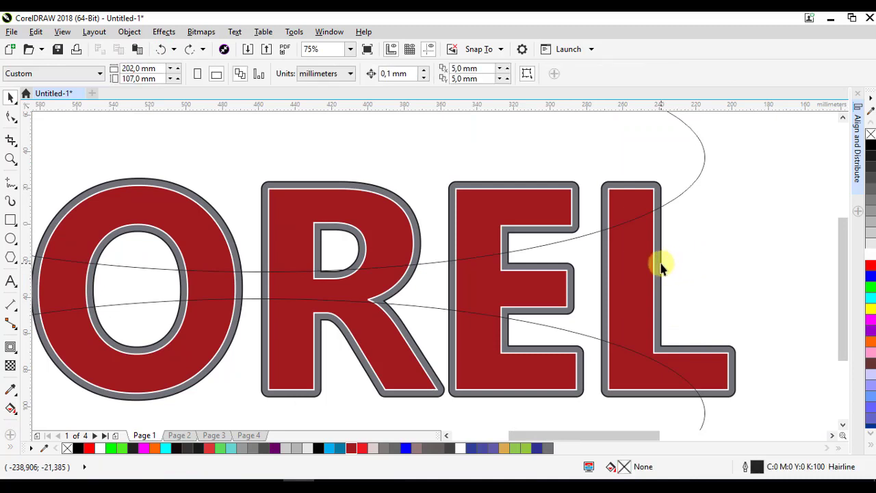
# Break the COREL text's contour group apart so that letters and contour are separate objects
pyautogui.click(659, 265)
pyautogui.rightClick(659, 266)
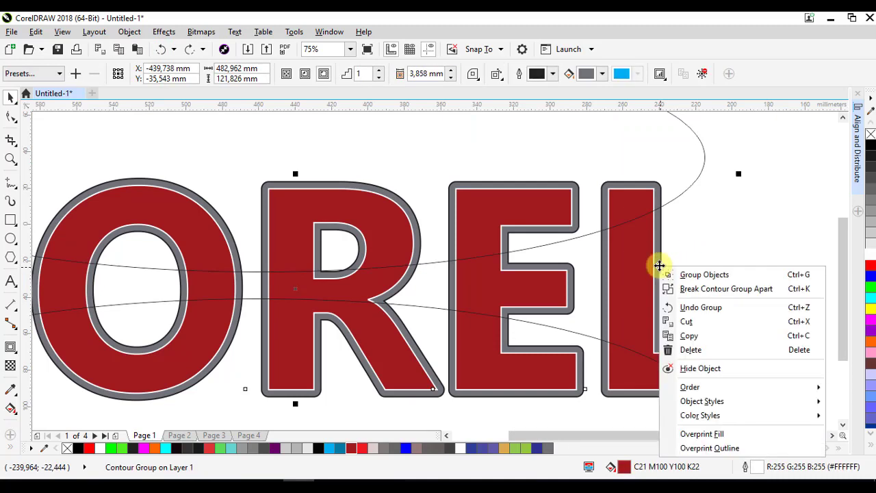
pyautogui.click(712, 290)
pyautogui.click(728, 266)
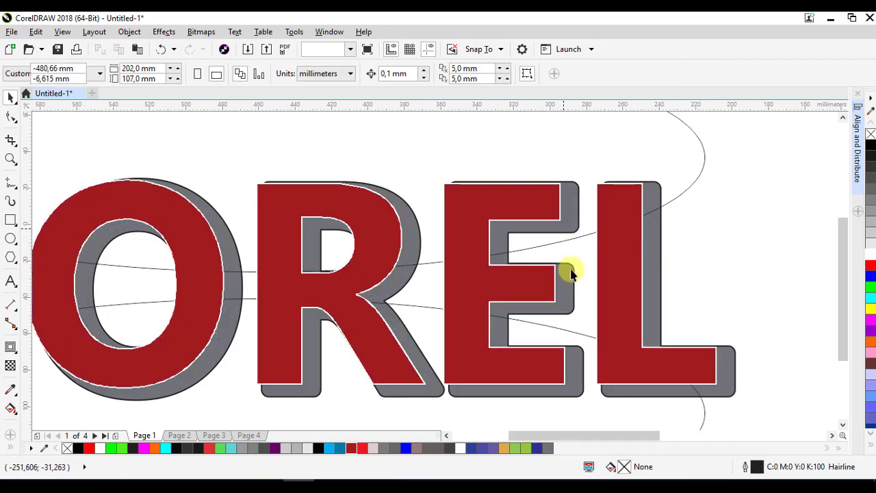
# Test-move the red letters away from the grey contour, and undo the move
pyautogui.click(572, 272)
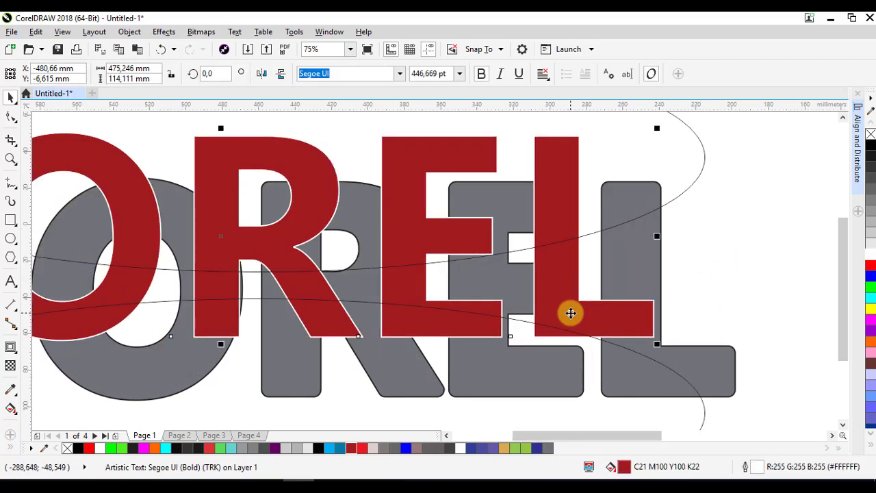
pyautogui.click(161, 50)
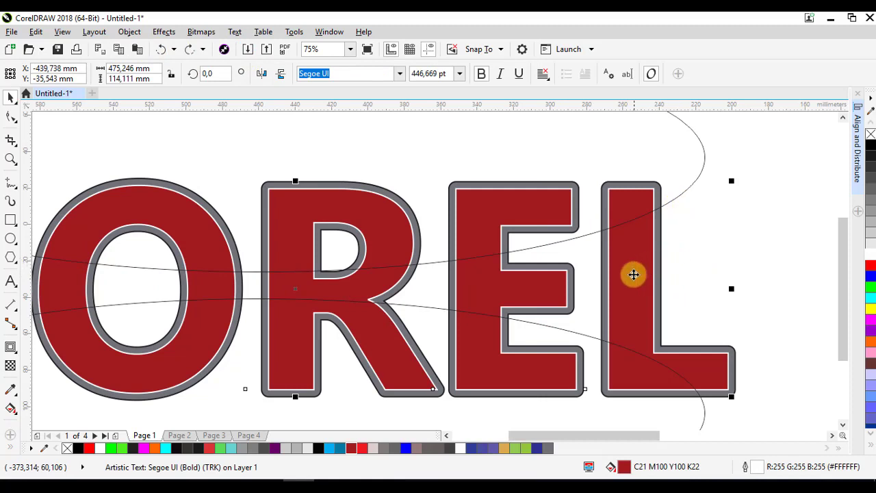
pyautogui.click(732, 253)
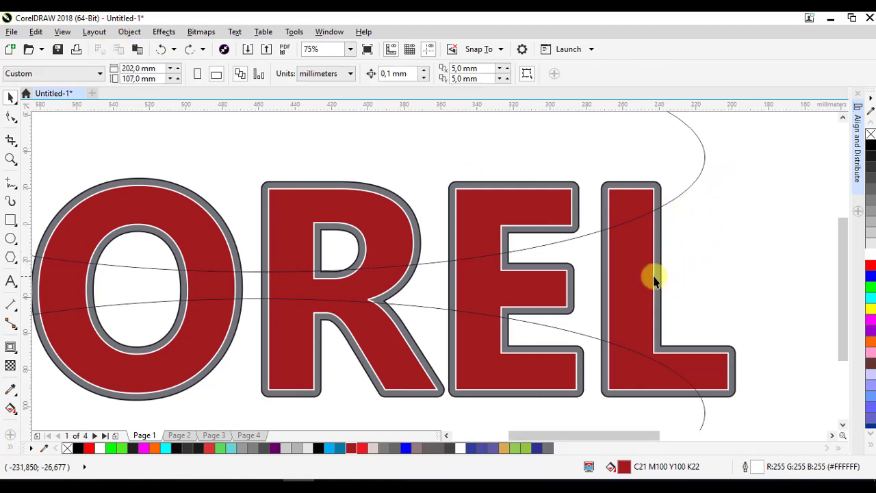
# Convert the red COREL text to curves
pyautogui.click(658, 280)
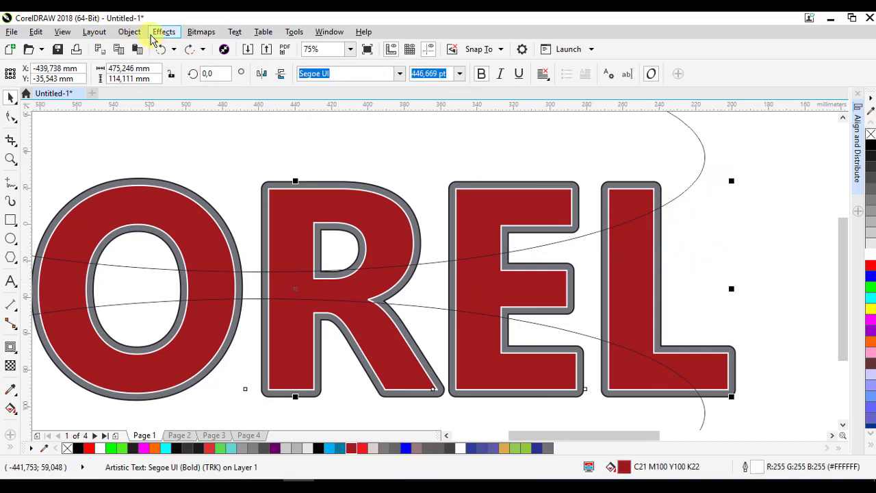
pyautogui.click(130, 31)
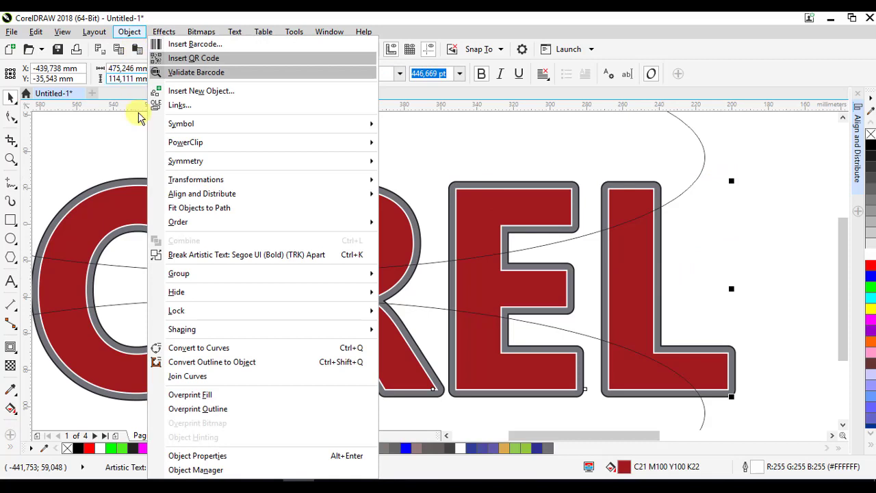
pyautogui.click(204, 351)
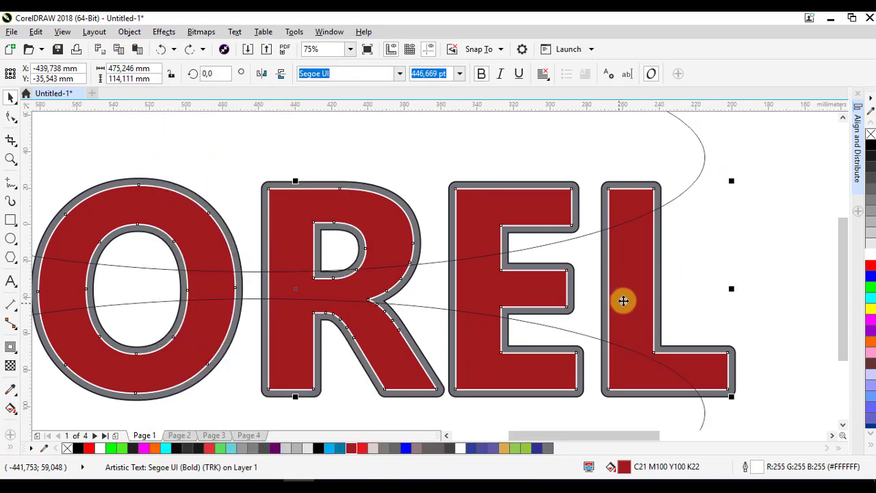
pyautogui.click(782, 212)
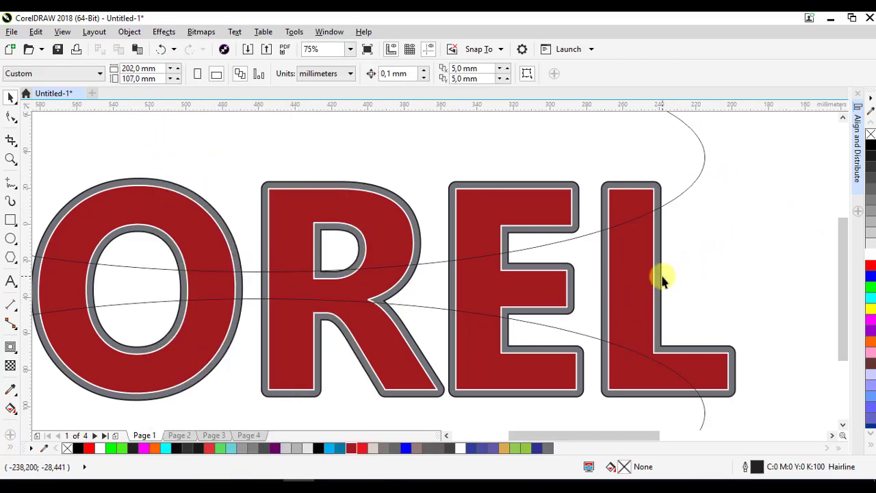
pyautogui.click(661, 279)
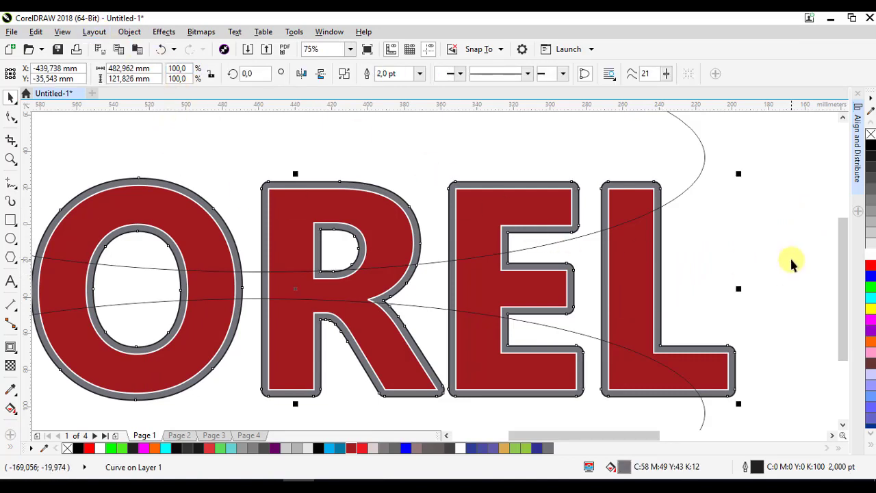
pyautogui.click(722, 195)
# Intersect the grouped ellipses with the red COREL letters to create the overlapping upper and lower letter pieces
pyautogui.scroll(-2, 722, 195)
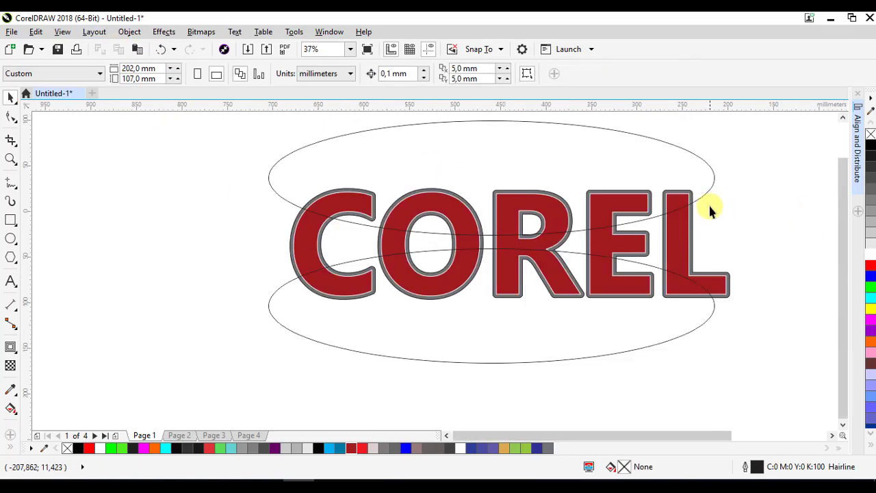
pyautogui.click(701, 252)
pyautogui.keyDown('shift'); pyautogui.click(701, 252); pyautogui.keyUp('shift')
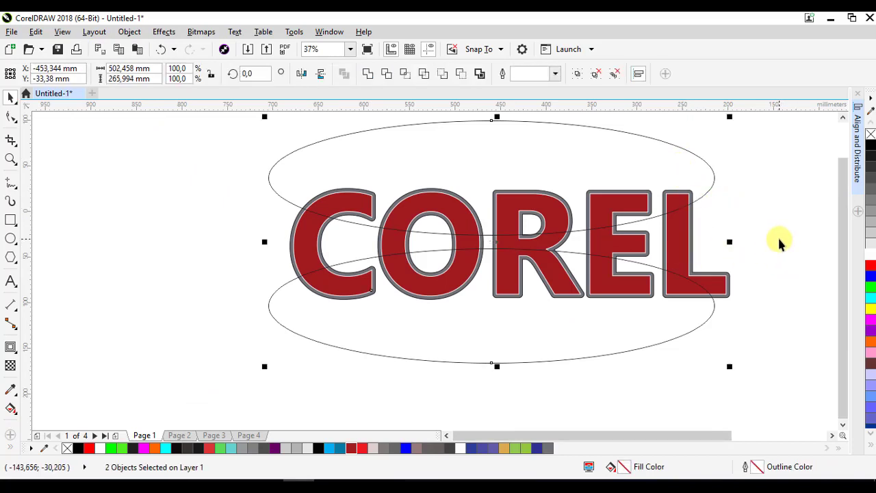
pyautogui.moveTo(777, 235); pyautogui.dragTo(701, 269)
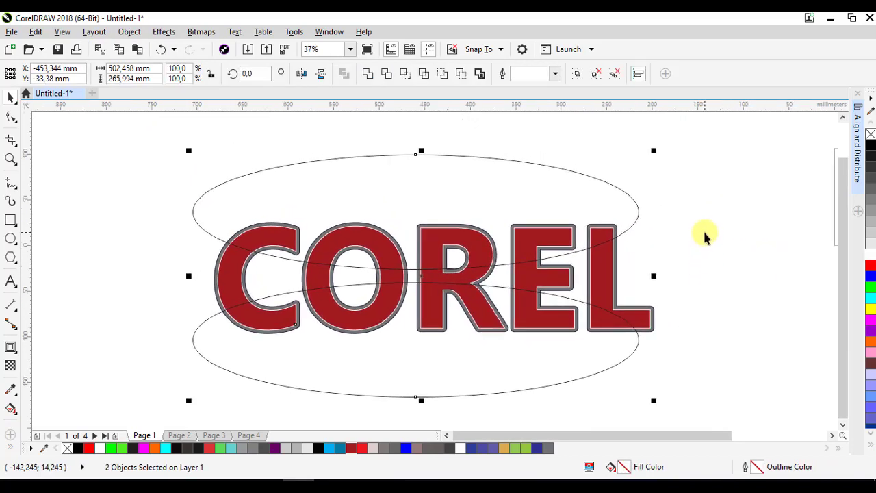
pyautogui.click(633, 260)
pyautogui.click(605, 275)
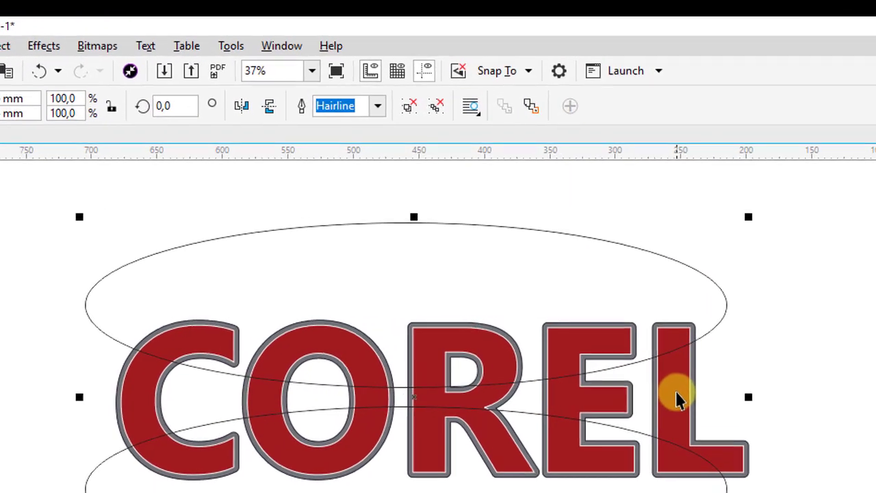
pyautogui.keyDown('shift'); pyautogui.click(604, 276); pyautogui.keyUp('shift')
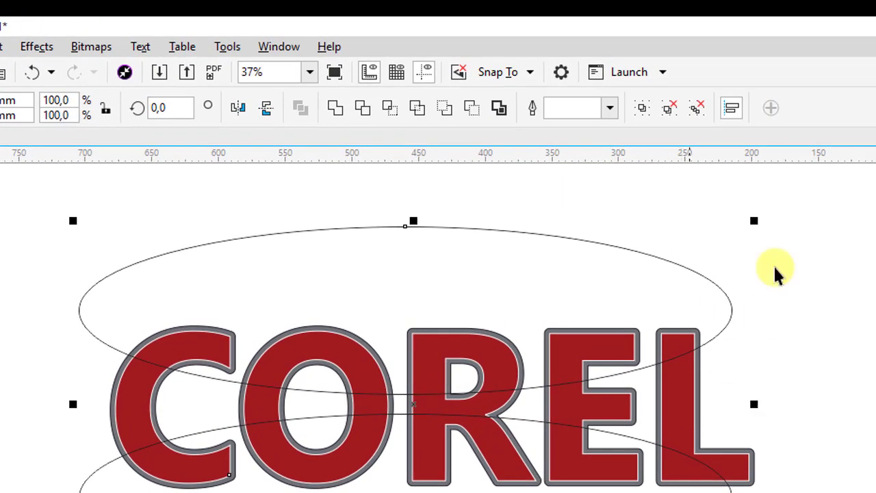
pyautogui.click(386, 109)
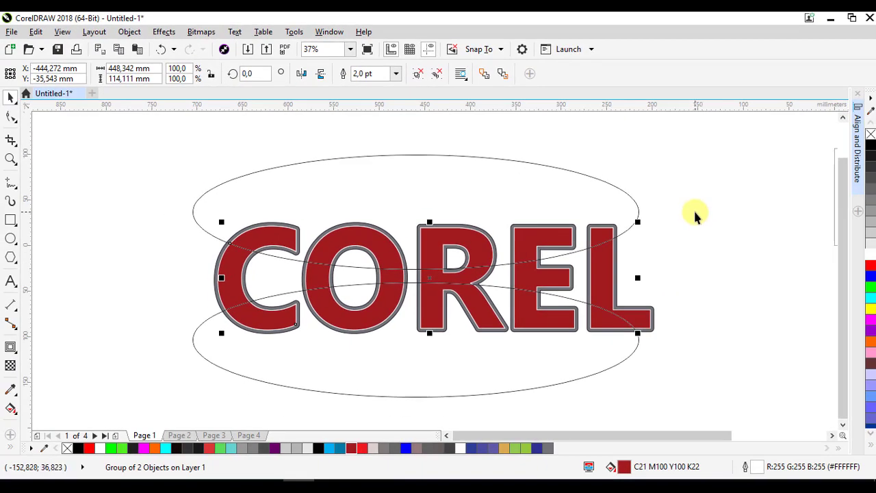
pyautogui.click(695, 216)
# Delete the grouped ellipses
pyautogui.click(622, 217)
pyautogui.rightClick(622, 216)
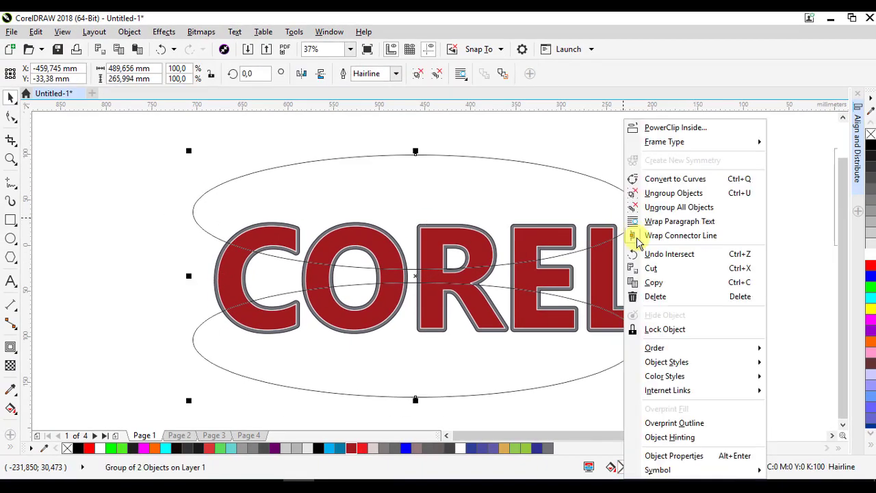
pyautogui.click(661, 296)
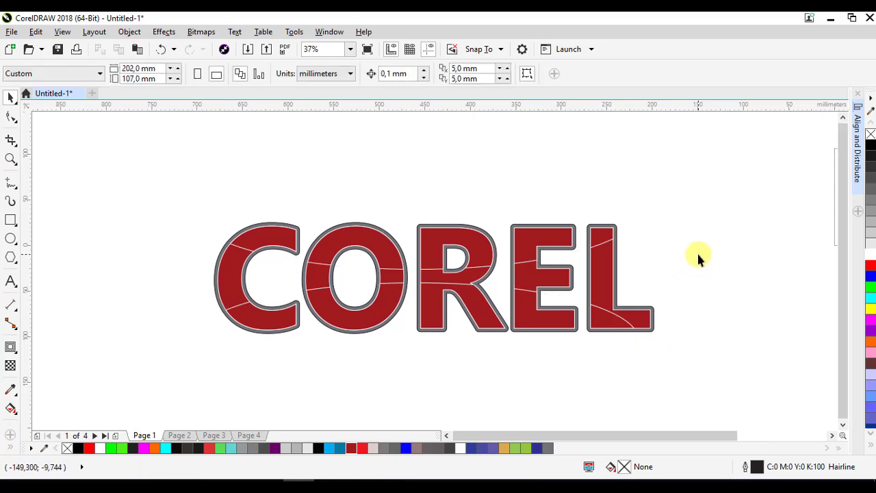
# Test-move the intersected letter pieces up and away from the text, and undo the move
pyautogui.click(460, 235)
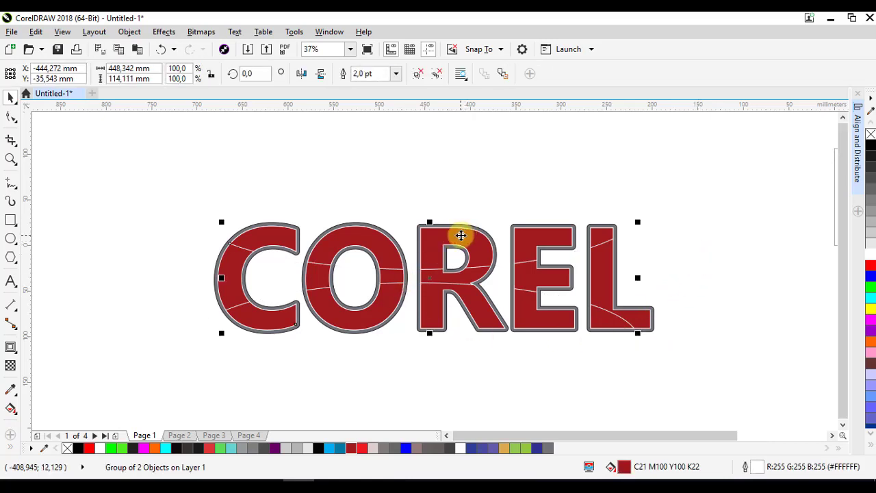
pyautogui.moveTo(460, 236); pyautogui.dragTo(314, 139)
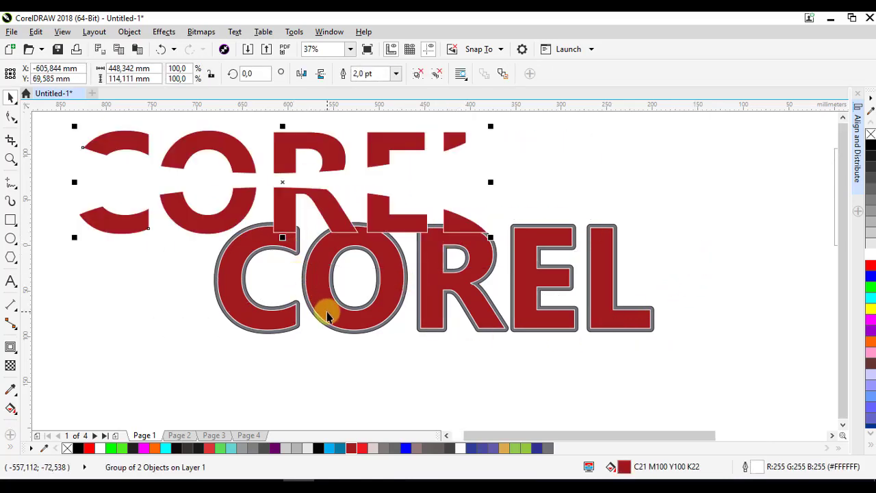
pyautogui.click(162, 52)
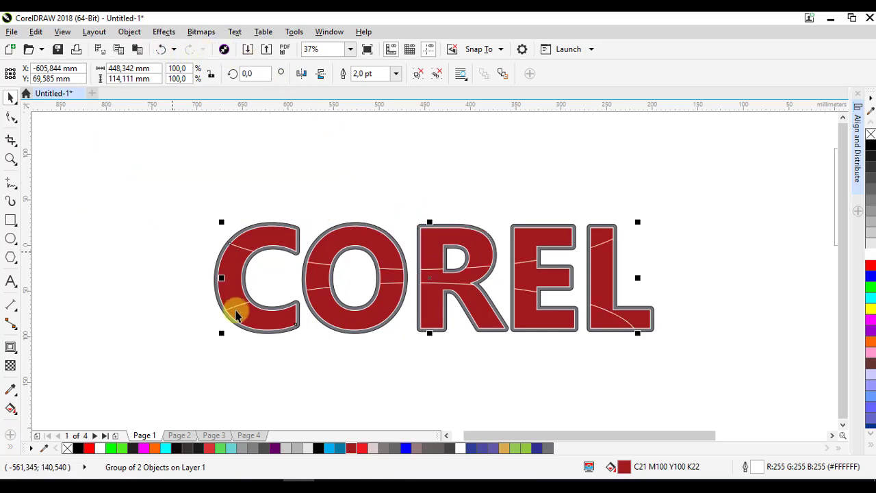
# Try a 20% Black fill on the intersected letter pieces, and return them to dark red
pyautogui.click(870, 234)
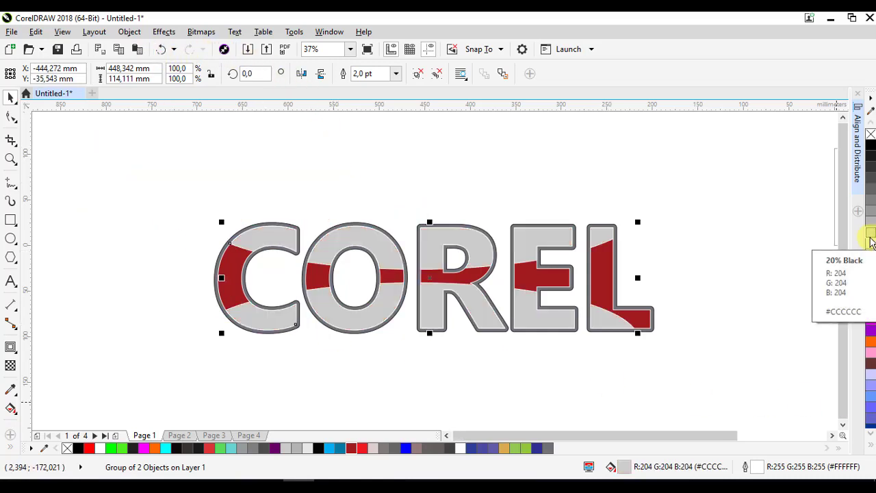
pyautogui.moveTo(350, 446); pyautogui.dragTo(446, 281)
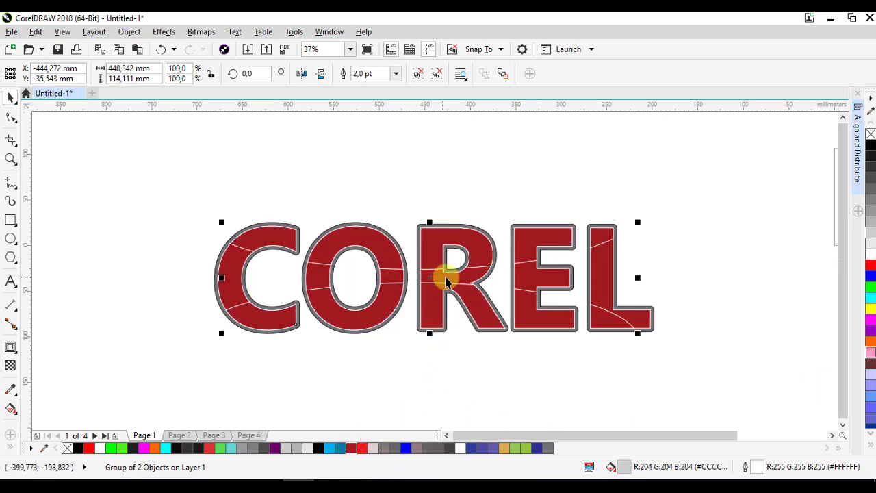
# Fill the intersected upper and lower COREL letter pieces with the muted red C34 M73 Y59 K20
pyautogui.doubleClick(624, 466)
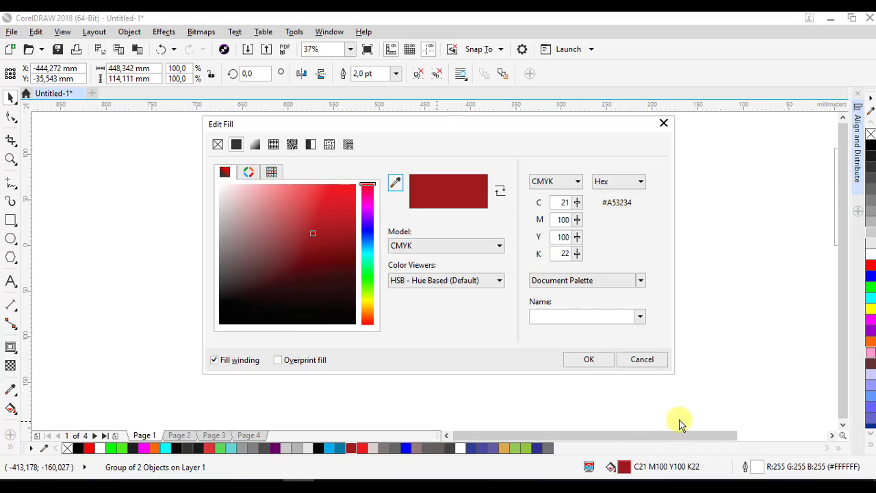
pyautogui.click(286, 206)
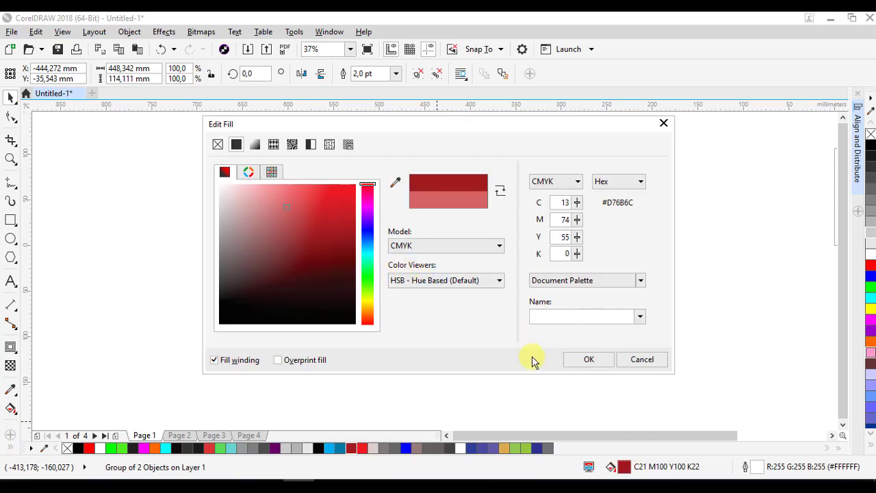
pyautogui.click(289, 238)
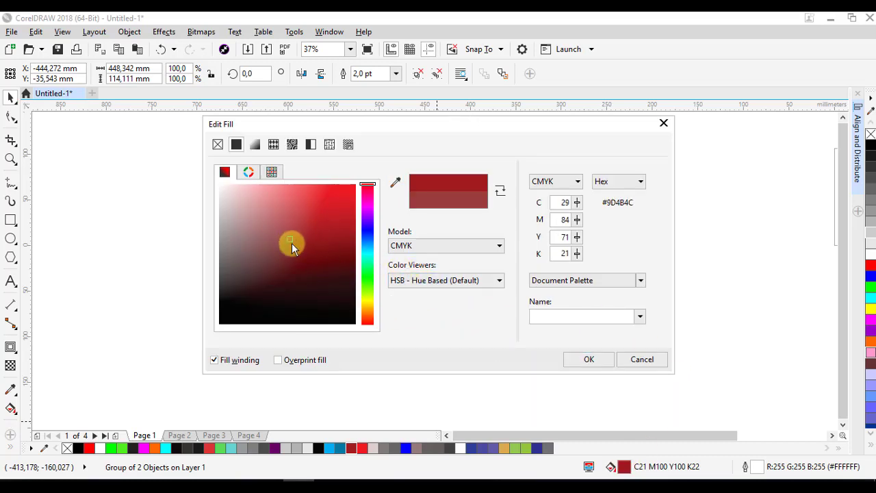
pyautogui.moveTo(291, 243); pyautogui.dragTo(273, 241)
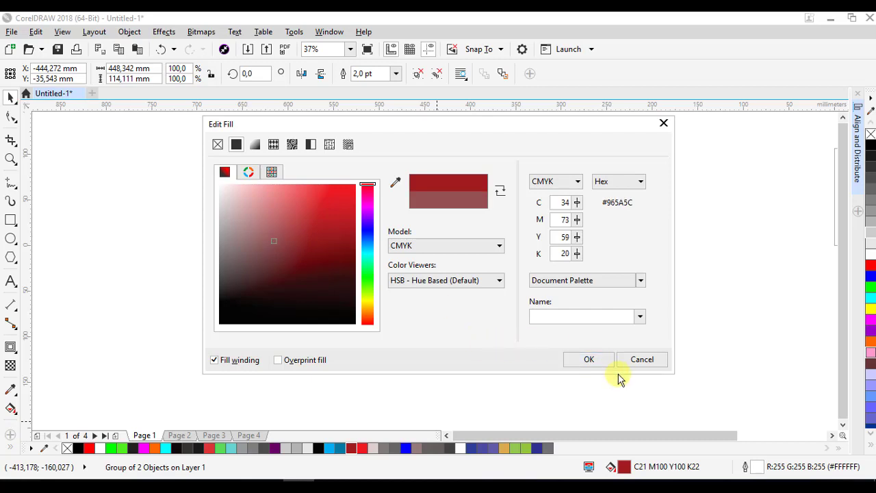
pyautogui.click(589, 360)
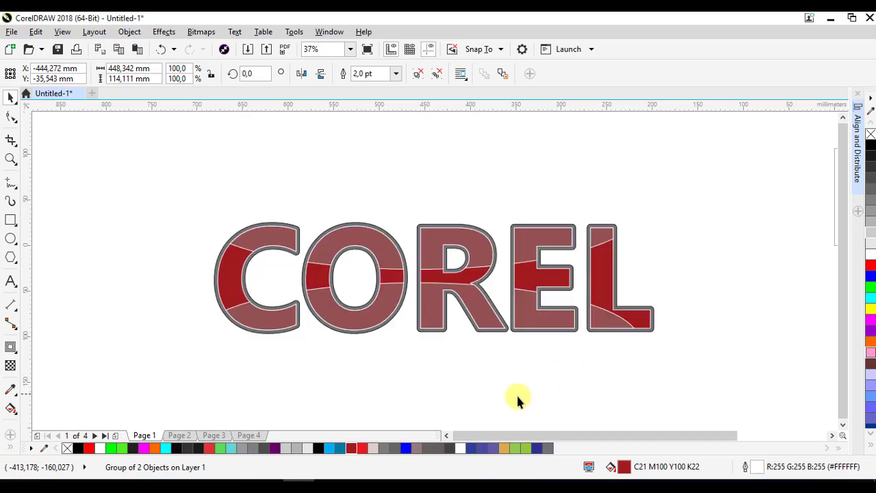
pyautogui.click(691, 219)
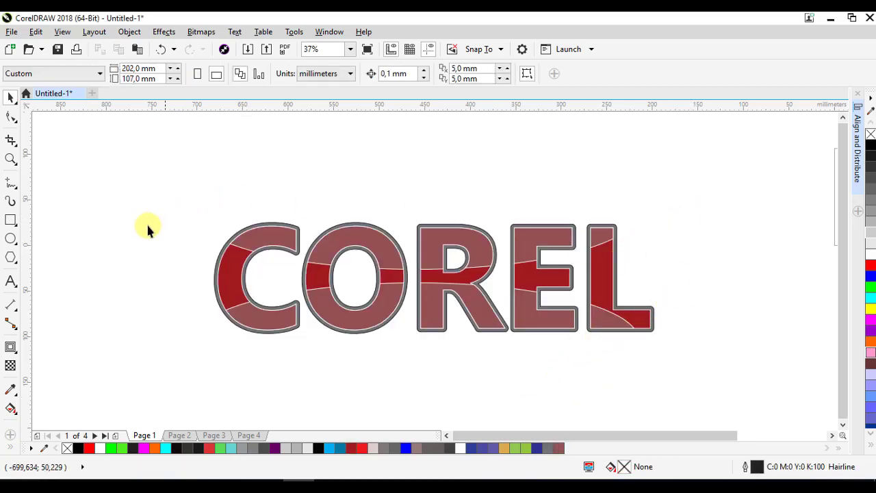
# Add the artistic text DRAW below COREL and scale it up to about 301 mm wide
pyautogui.click(10, 158)
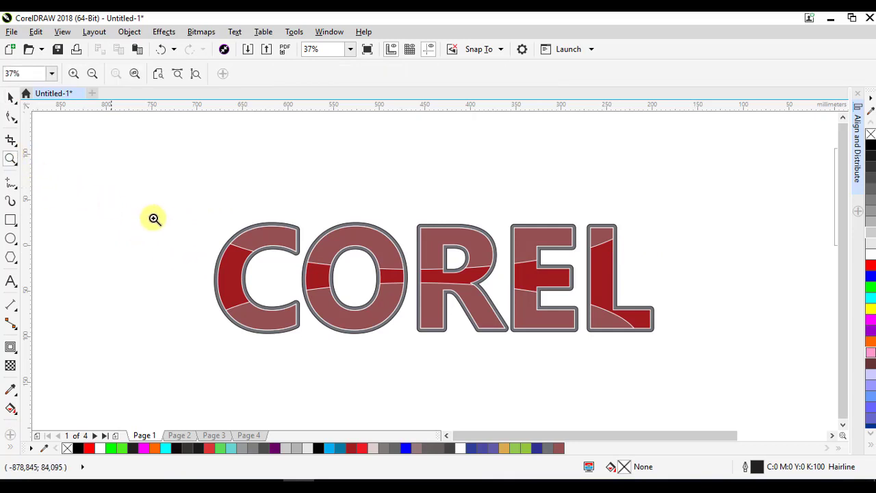
pyautogui.moveTo(203, 204); pyautogui.dragTo(668, 351)
pyautogui.rightClick(503, 330)
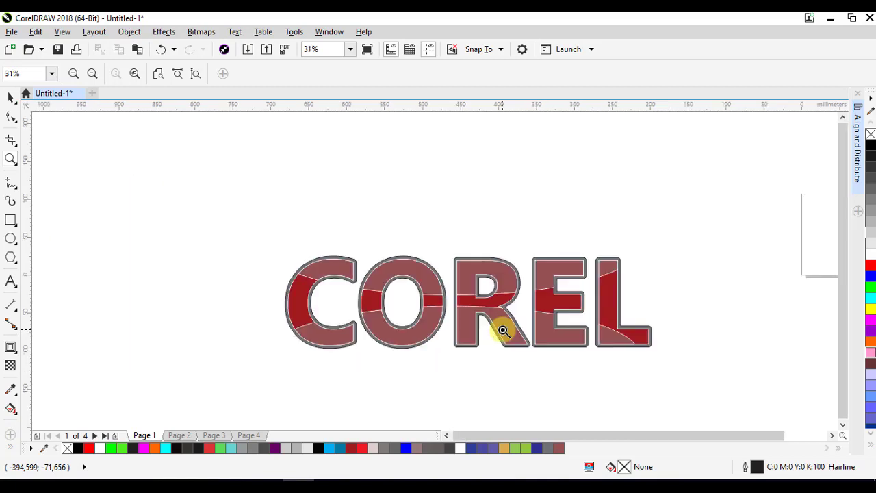
pyautogui.press('h')
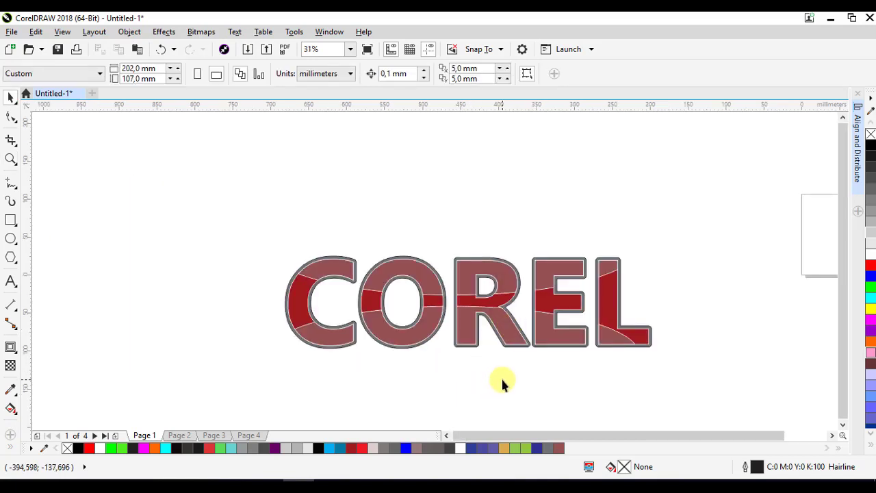
pyautogui.moveTo(501, 376); pyautogui.dragTo(485, 266)
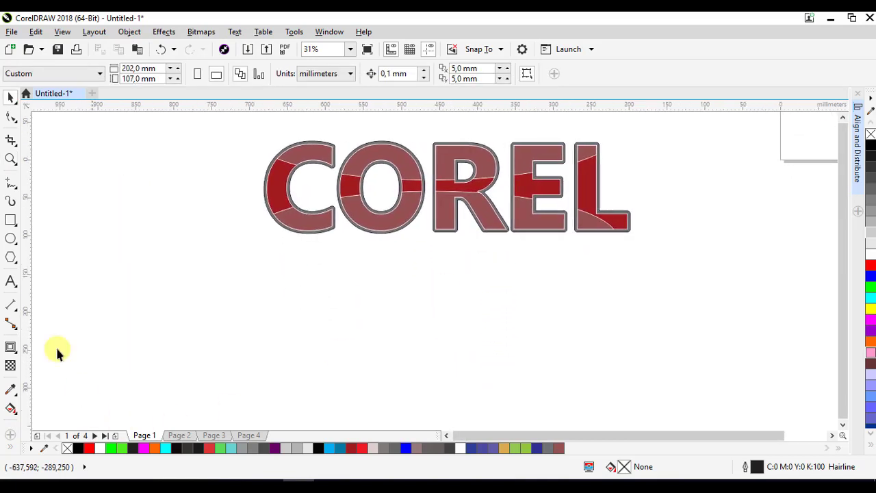
pyautogui.click(10, 281)
pyautogui.click(311, 307)
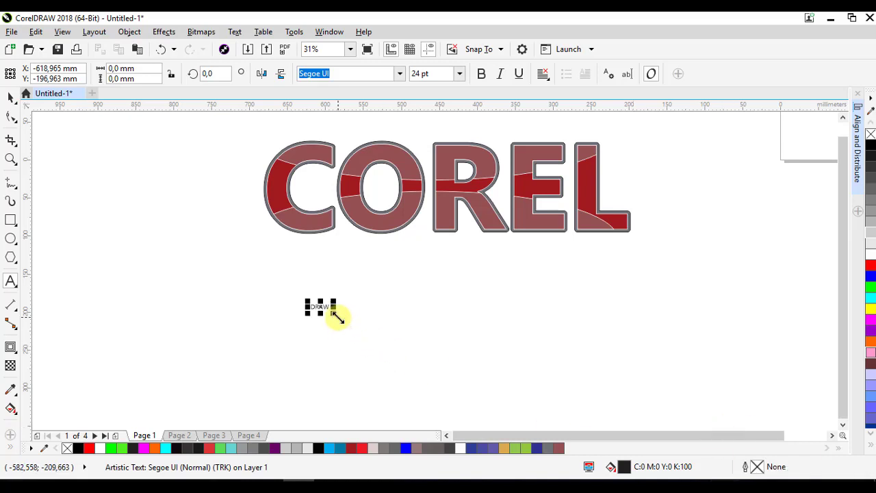
pyautogui.moveTo(334, 313); pyautogui.dragTo(547, 375)
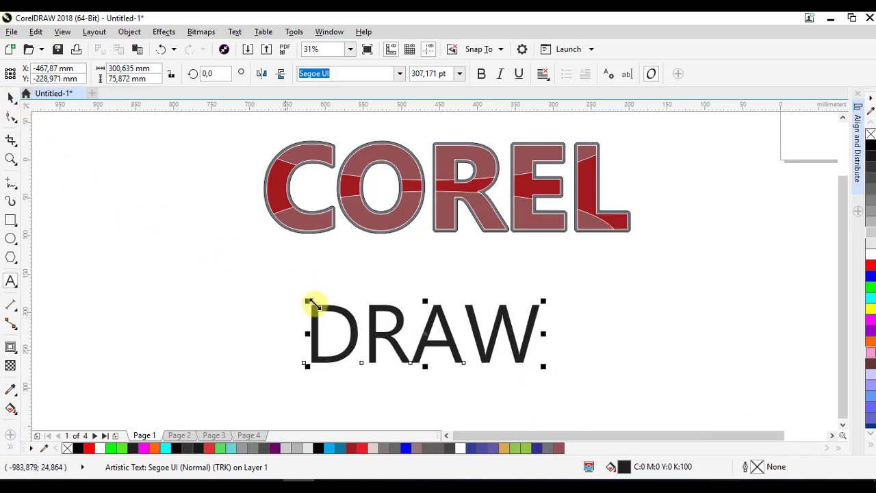
pyautogui.moveTo(425, 331); pyautogui.dragTo(427, 310)
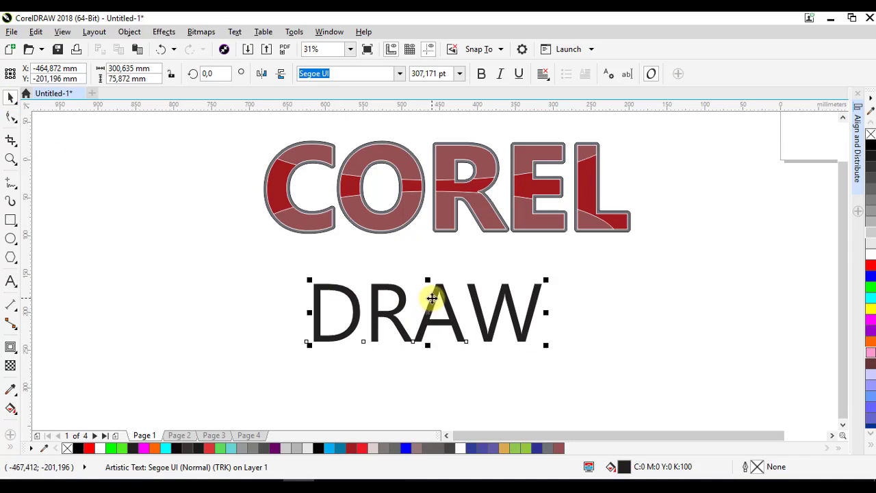
# Make the DRAW text bold, enlarge it to about 432 mm wide, and position it beneath COREL
pyautogui.click(481, 75)
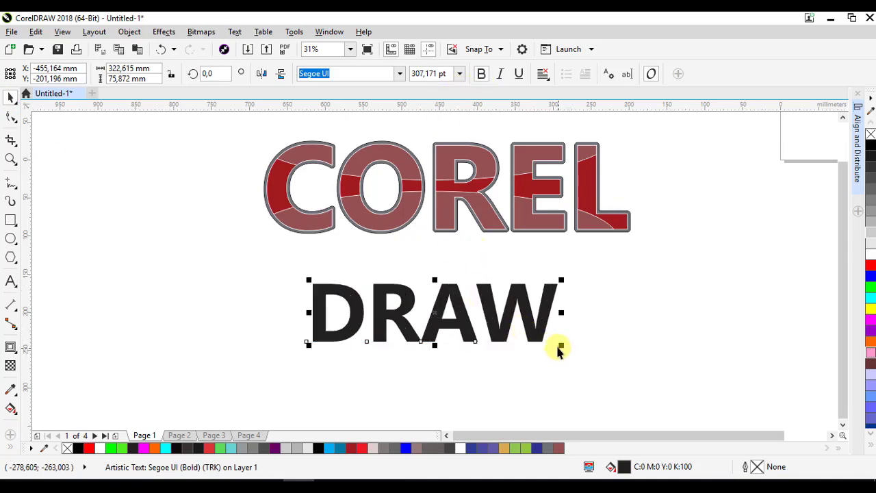
pyautogui.click(533, 332)
pyautogui.moveTo(563, 351); pyautogui.dragTo(598, 367)
pyautogui.moveTo(571, 336)
pyautogui.mouseDown()
pyautogui.moveTo(564, 346)
pyautogui.moveTo(553, 336)
pyautogui.moveTo(628, 362)
pyautogui.moveTo(611, 363)
pyautogui.mouseUp()
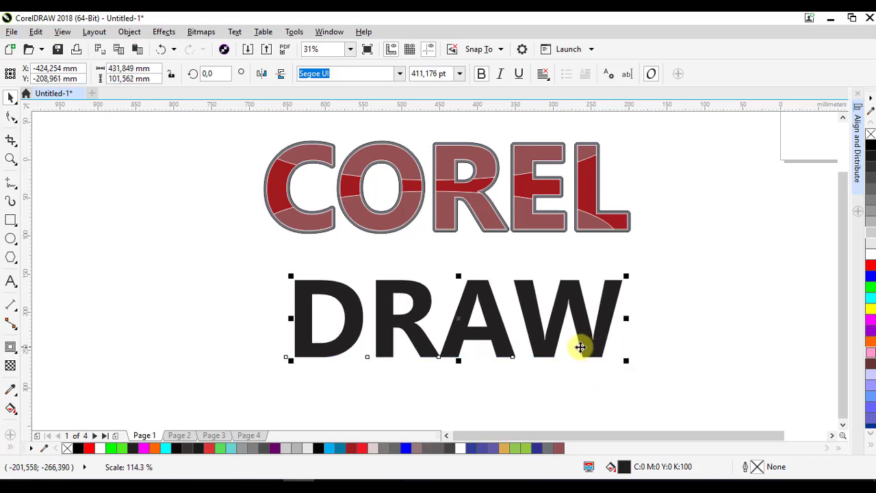
pyautogui.moveTo(573, 336); pyautogui.dragTo(583, 348)
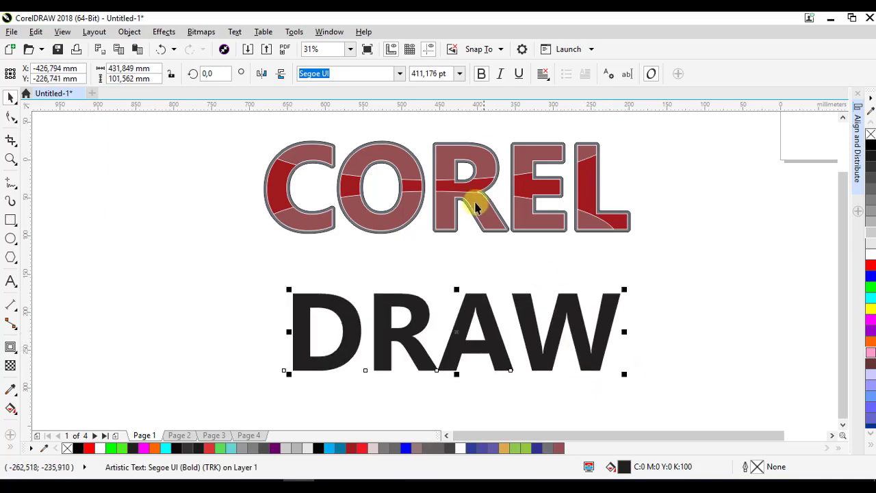
# Remove the outline from the intersected upper and lower COREL letter pieces
pyautogui.click(477, 161)
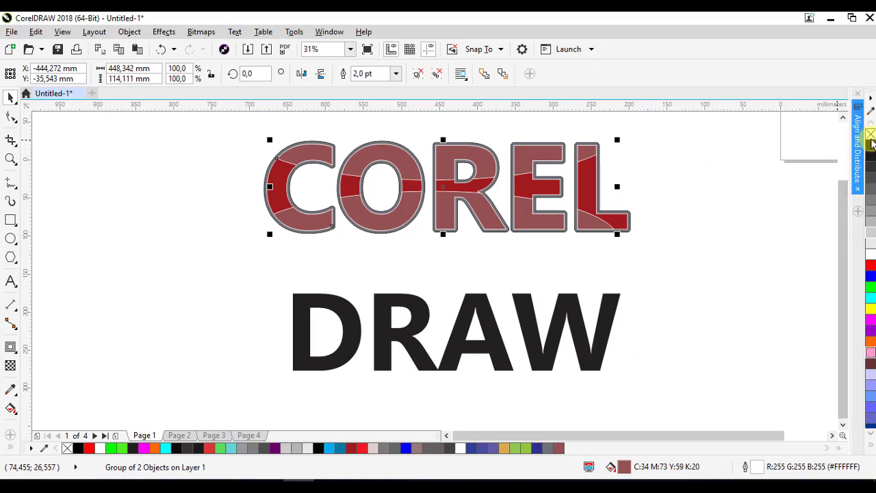
pyautogui.rightClick(870, 135)
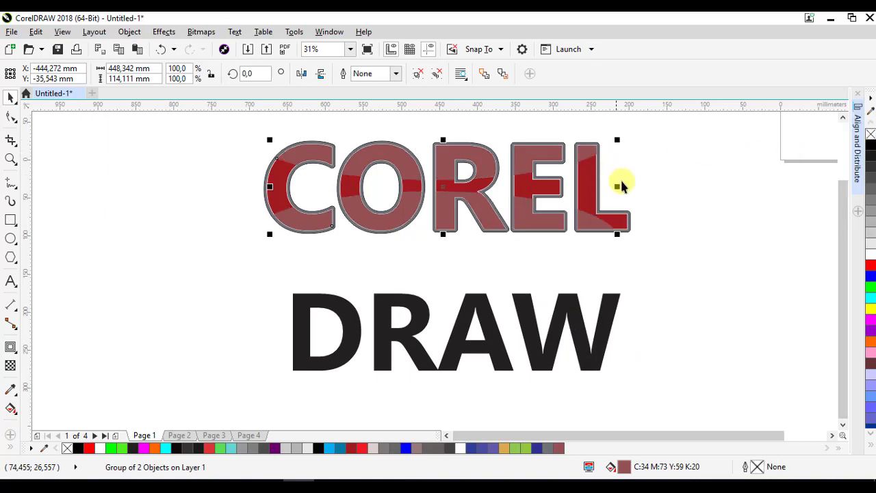
pyautogui.click(675, 177)
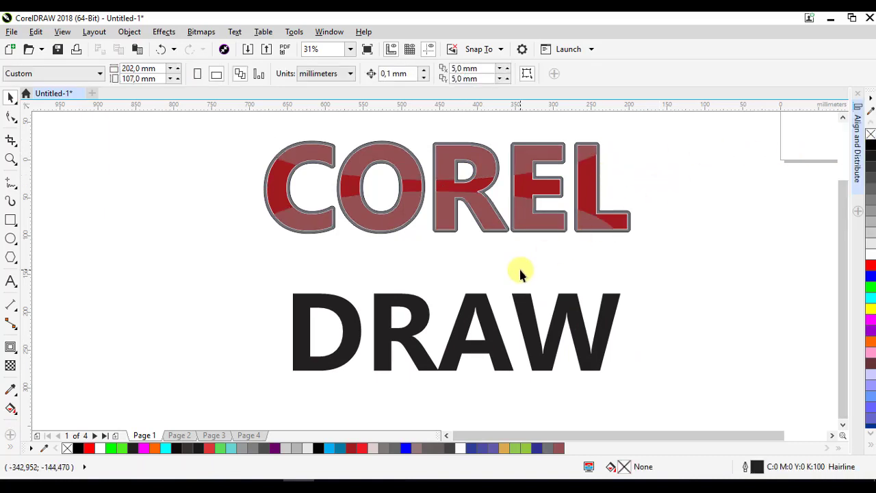
# Nudge the DRAW text up and give it a block shadow about 12 mm deep at about 146 degrees
pyautogui.moveTo(475, 310); pyautogui.dragTo(480, 306)
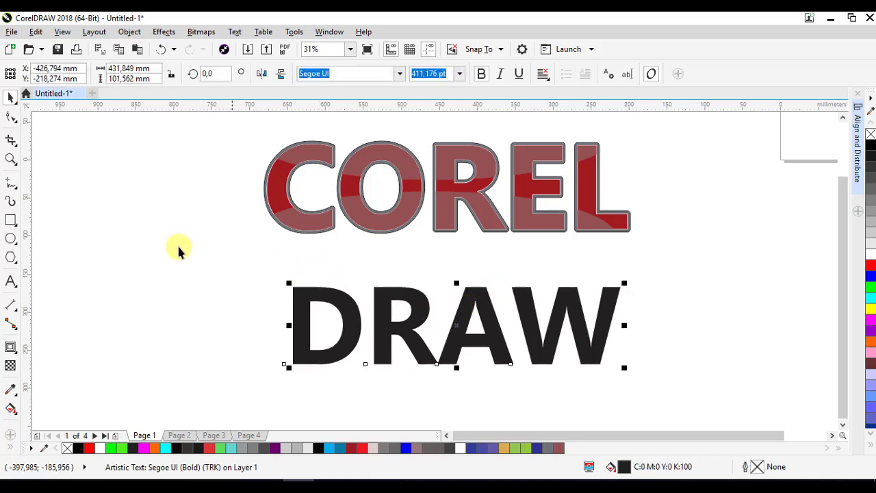
pyautogui.click(11, 349)
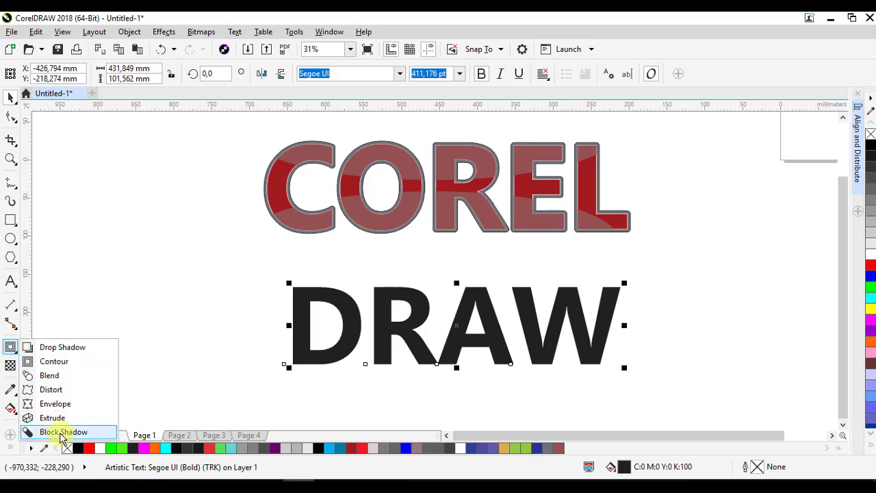
pyautogui.click(62, 432)
pyautogui.moveTo(303, 320)
pyautogui.mouseDown()
pyautogui.moveTo(303, 309)
pyautogui.moveTo(318, 323)
pyautogui.moveTo(449, 323)
pyautogui.mouseUp()
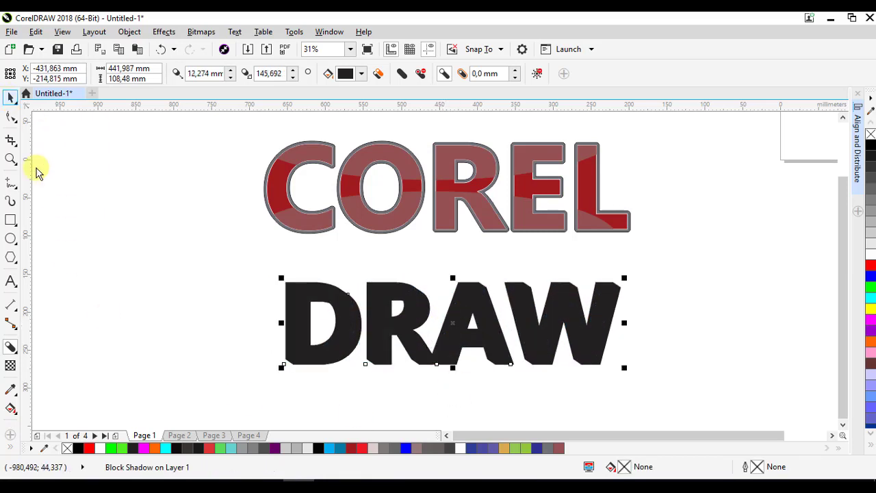
# Fill the DRAW text with blue and move it slightly down and to the left
pyautogui.press('space')
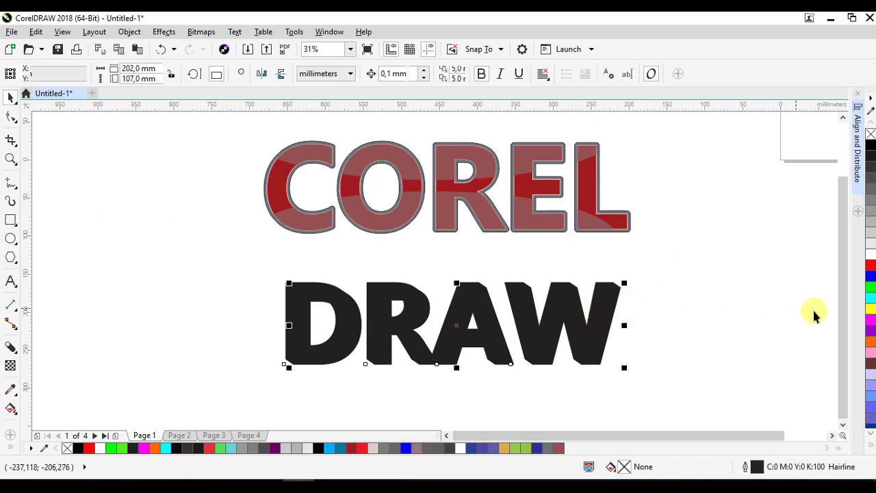
pyautogui.click(870, 278)
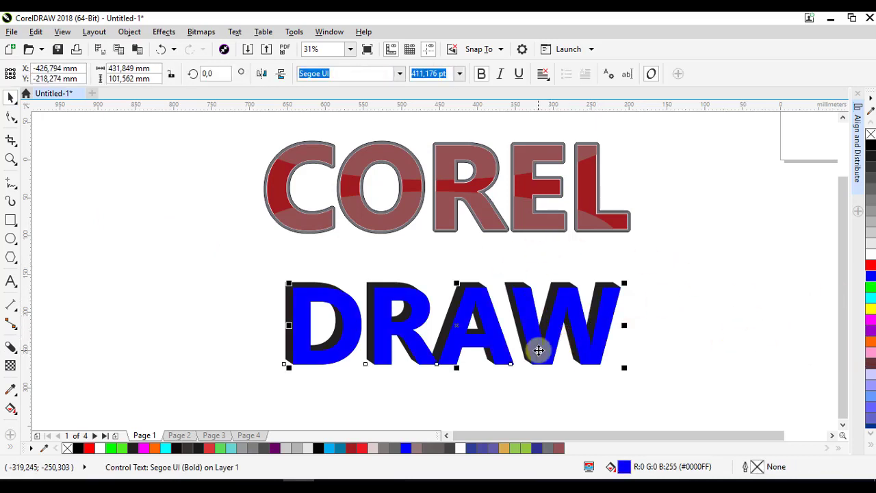
pyautogui.click(677, 318)
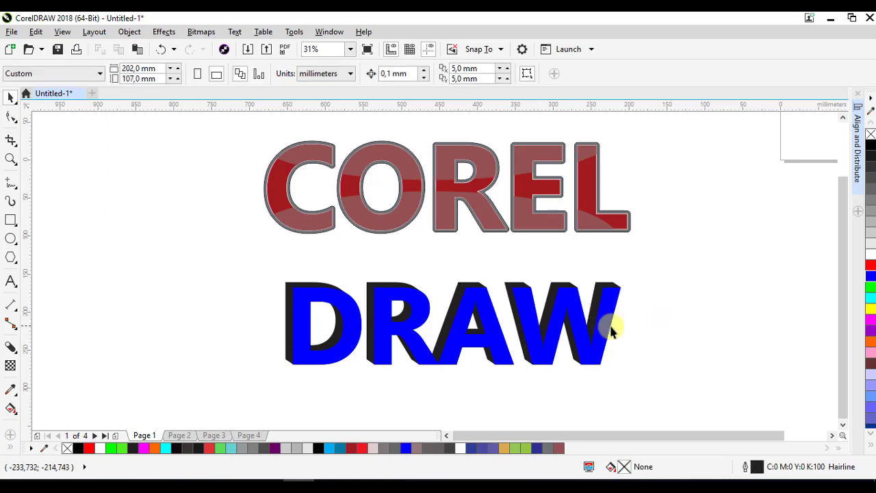
pyautogui.moveTo(602, 335); pyautogui.dragTo(595, 349)
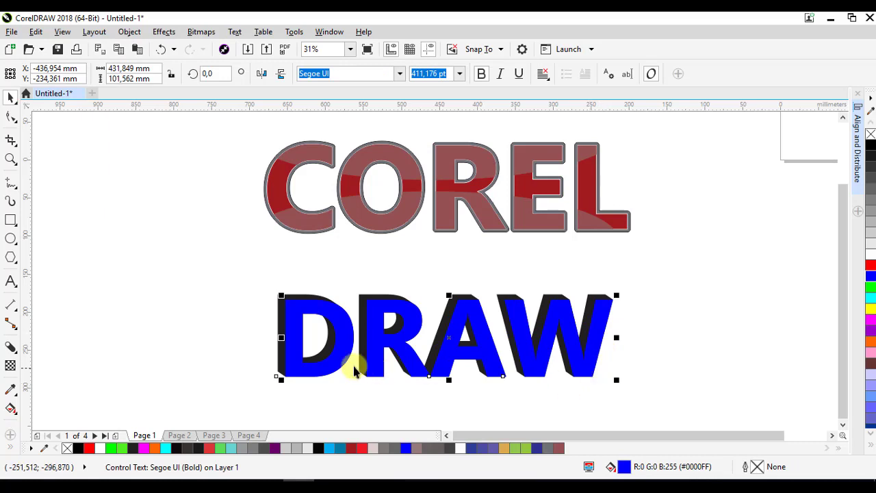
# Give the DRAW text a white outline 2.0 pt wide
pyautogui.rightClick(870, 255)
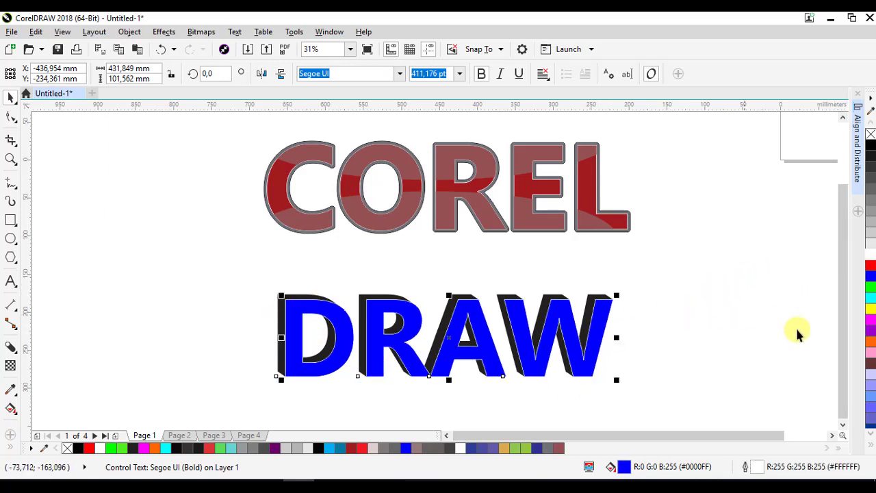
pyautogui.doubleClick(759, 468)
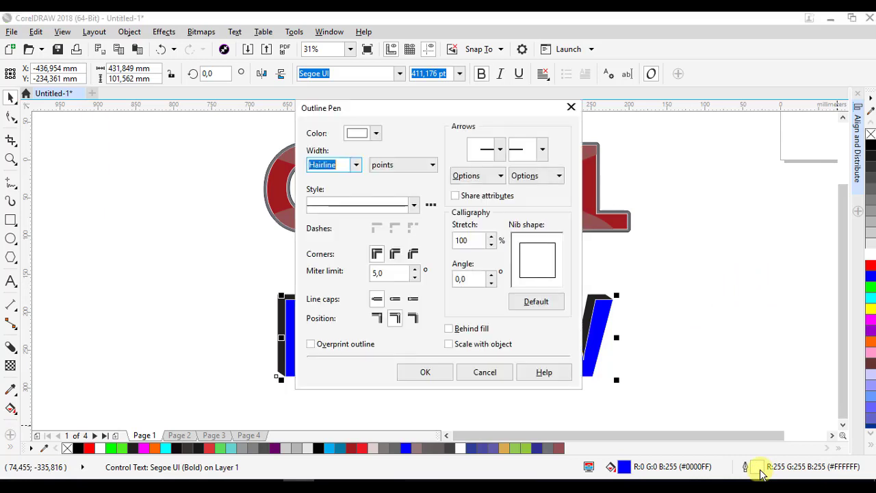
pyautogui.click(357, 165)
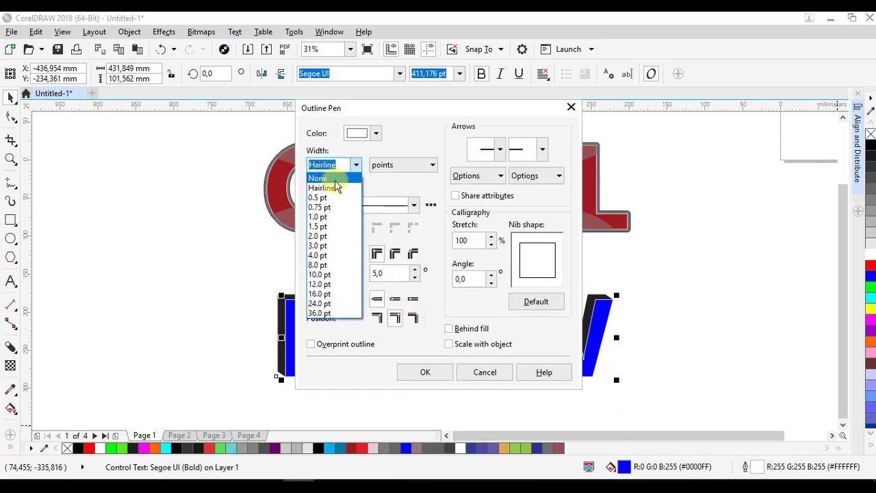
pyautogui.click(318, 233)
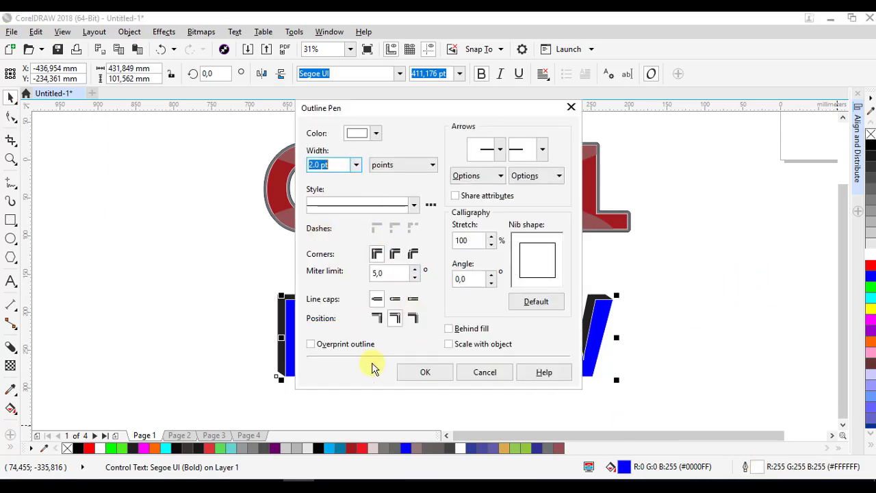
pyautogui.click(422, 373)
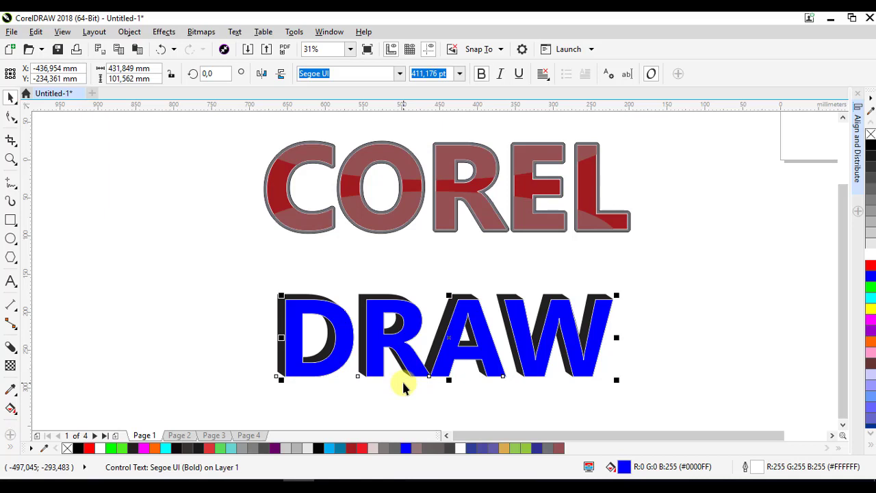
# Reduce the DRAW text's block shadow depth to about 6 mm and reselect the text itself
pyautogui.click(9, 347)
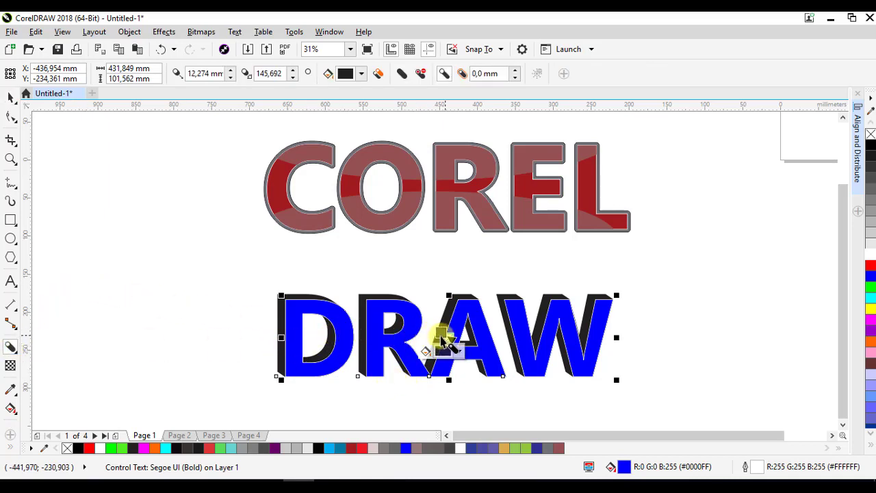
pyautogui.moveTo(441, 340); pyautogui.dragTo(446, 336)
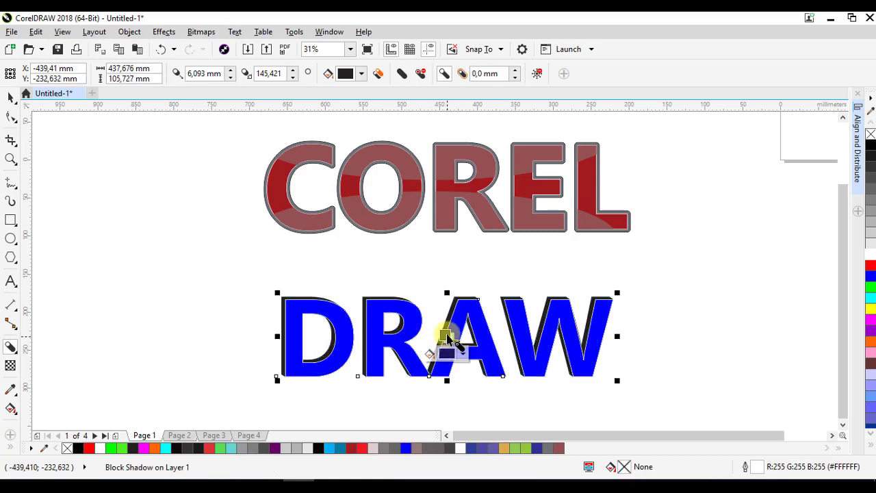
pyautogui.click(11, 99)
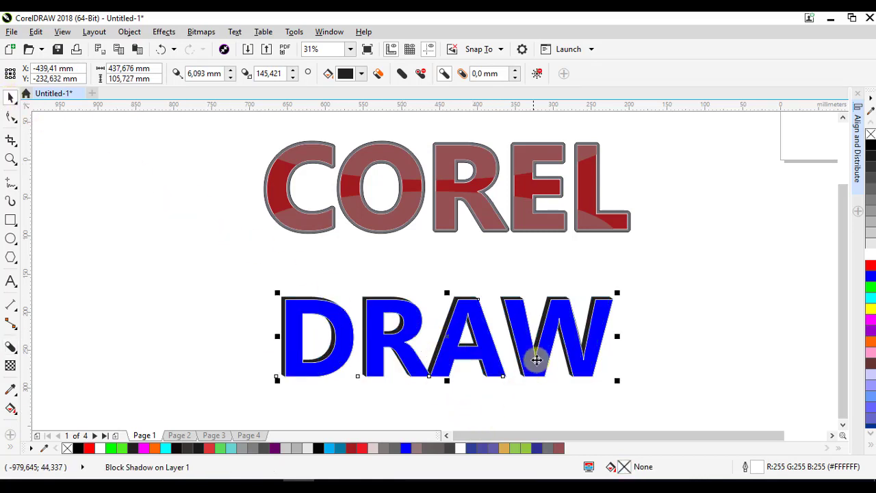
pyautogui.click(593, 319)
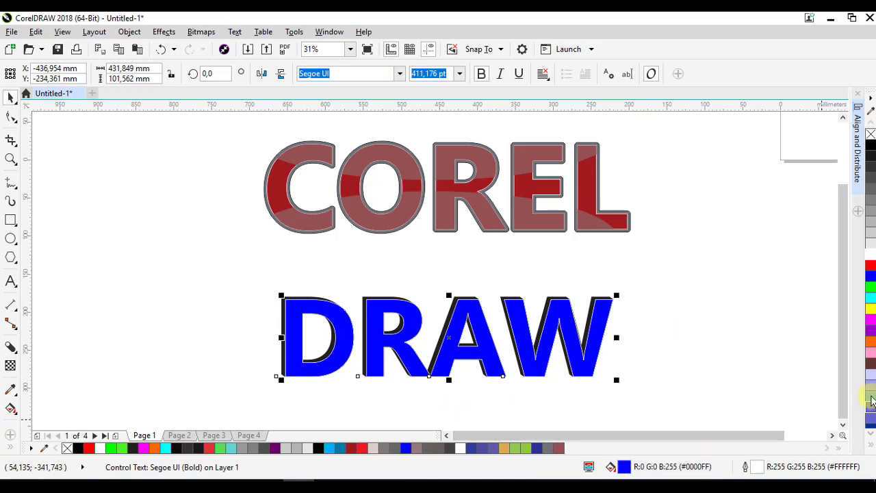
# Fill the DRAW text with dark blue #191996
pyautogui.click(871, 409)
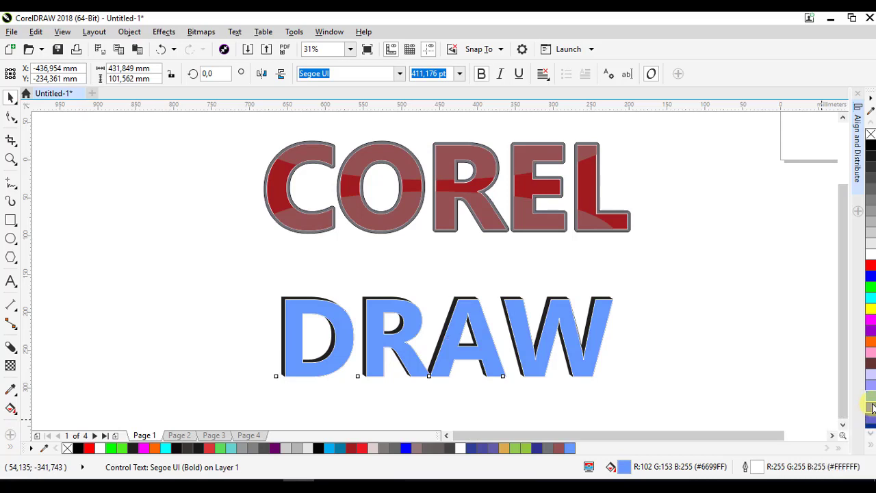
pyautogui.click(872, 408)
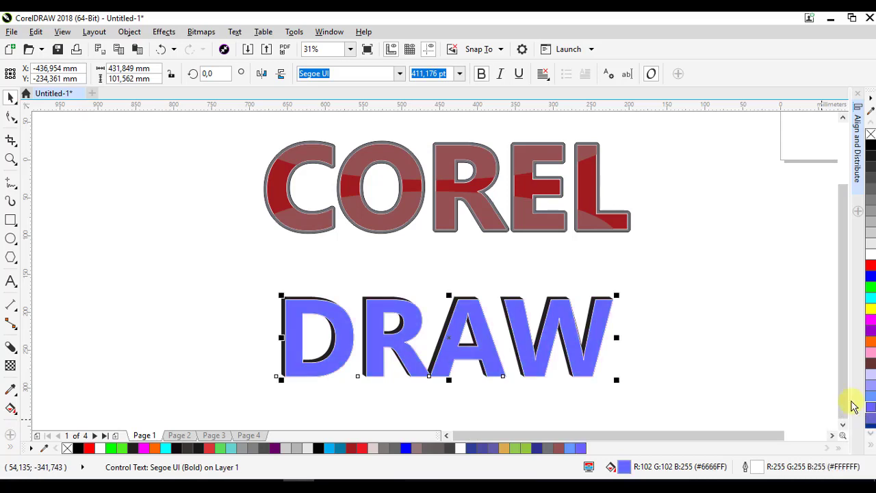
pyautogui.doubleClick(619, 462)
pyautogui.click(342, 237)
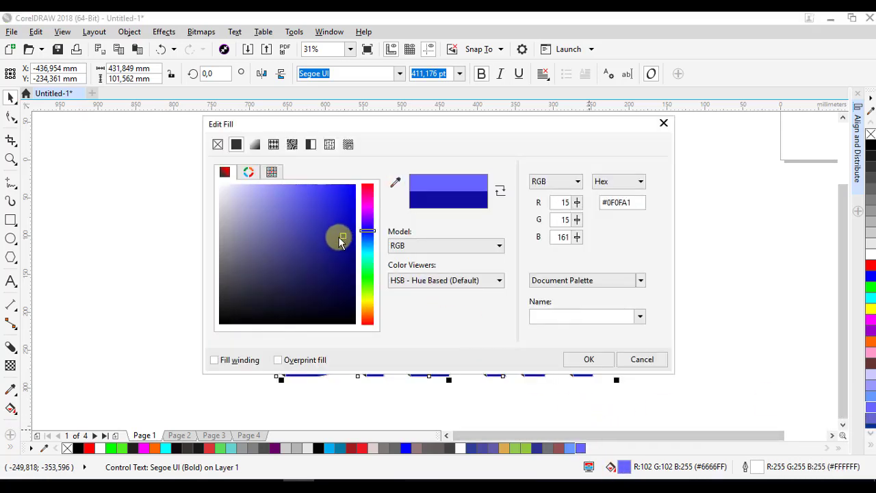
pyautogui.click(331, 241)
pyautogui.click(587, 360)
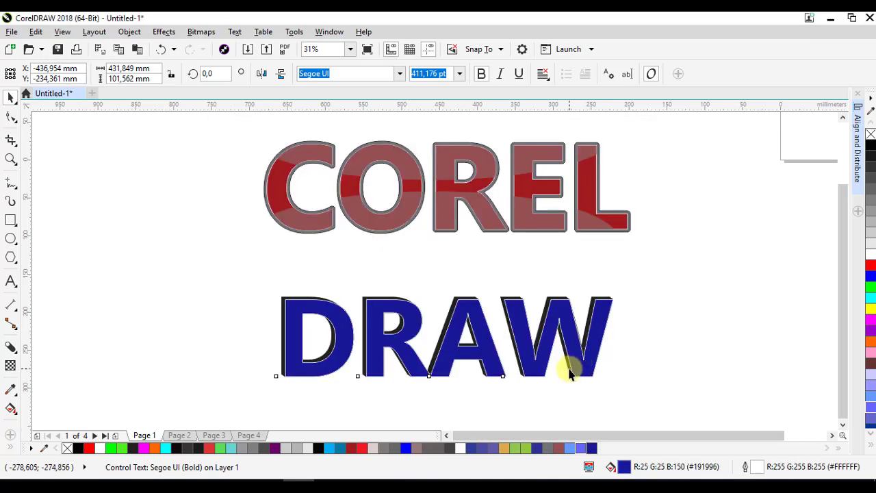
# Move the DRAW text with its shadow closer beneath COREL and enlarge it to about 455 mm wide
pyautogui.click(360, 310)
pyautogui.moveTo(360, 316); pyautogui.dragTo(646, 401)
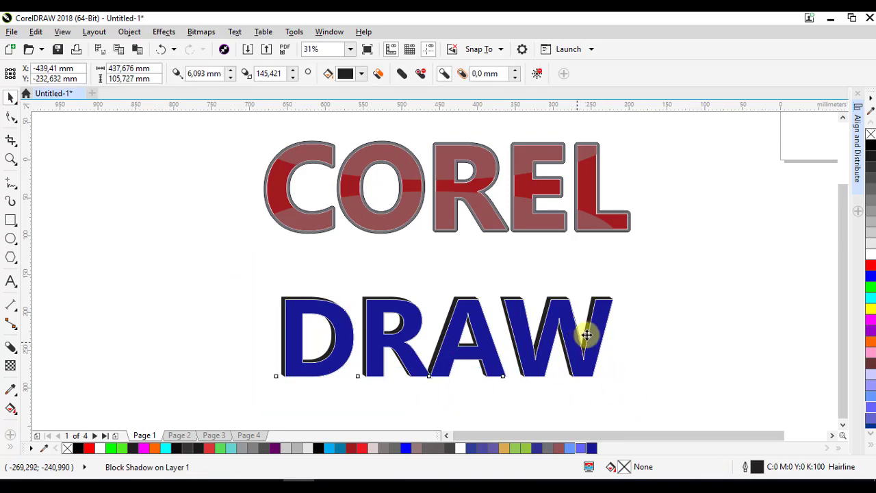
pyautogui.moveTo(586, 332); pyautogui.dragTo(614, 371)
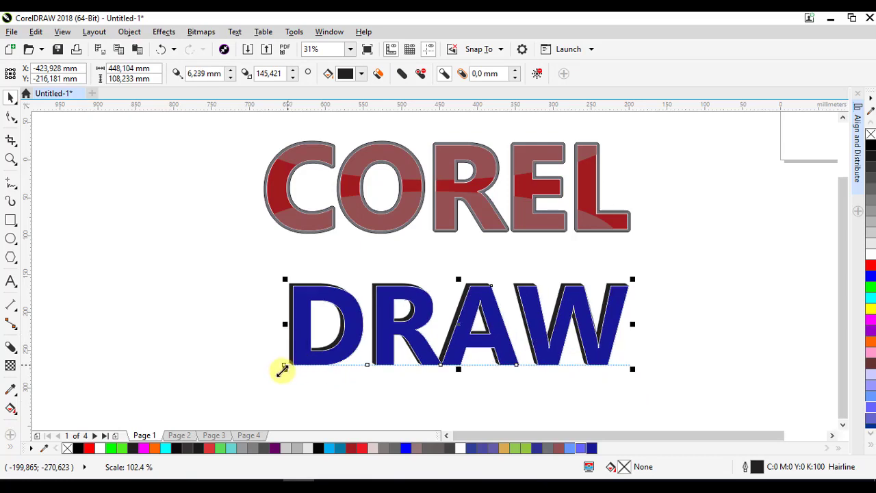
pyautogui.click(401, 329)
pyautogui.moveTo(401, 328); pyautogui.dragTo(406, 326)
# Break the block shadow apart from the DRAW text
pyautogui.scroll(4, 274, 317)
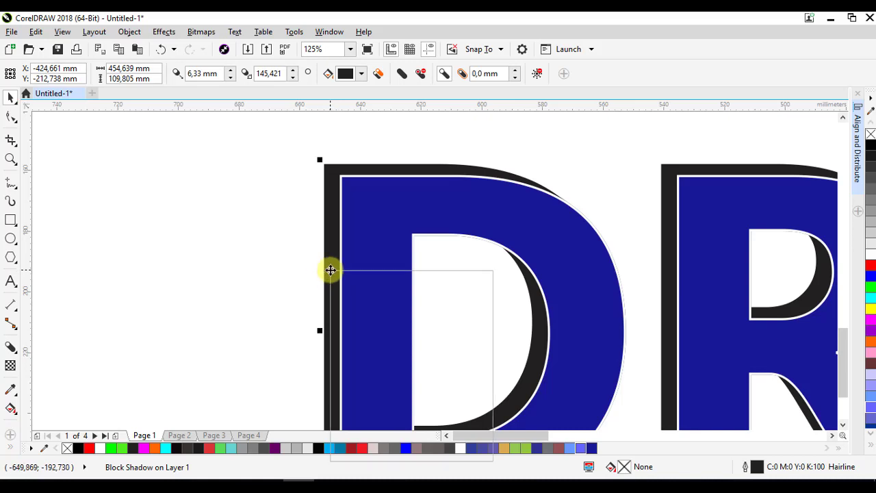
pyautogui.rightClick(330, 269)
pyautogui.click(397, 293)
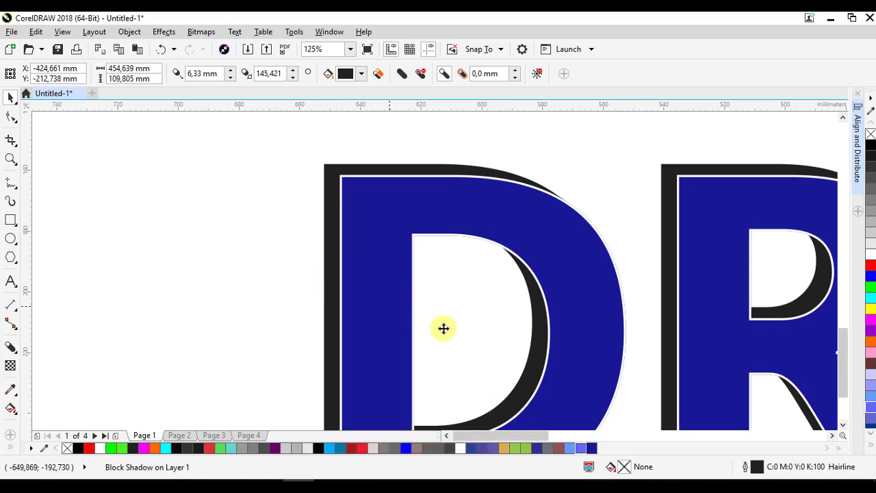
pyautogui.scroll(-2, 446, 327)
pyautogui.scroll(-2, 616, 332)
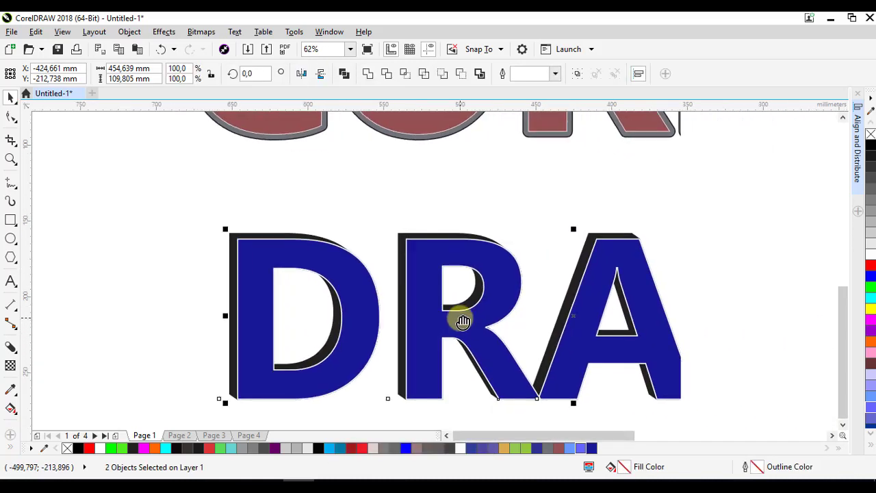
pyautogui.click(507, 259)
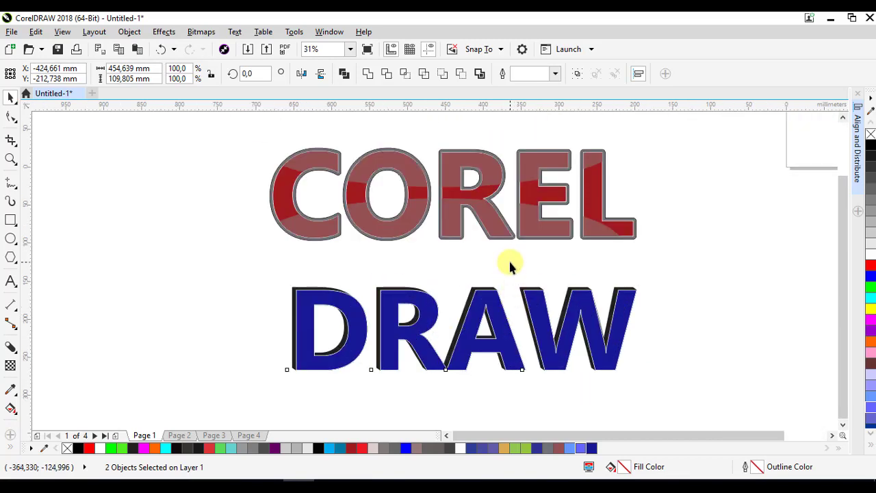
# Try moving the DRAW text and its separated shadow independently, and undo both moves
pyautogui.moveTo(566, 361)
pyautogui.mouseDown()
pyautogui.moveTo(465, 372)
pyautogui.moveTo(435, 388)
pyautogui.mouseUp()
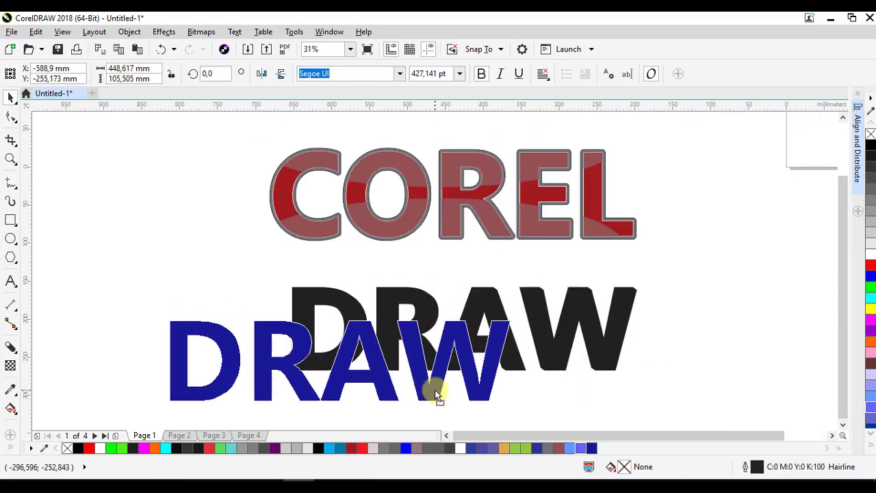
pyautogui.moveTo(568, 303); pyautogui.dragTo(683, 268)
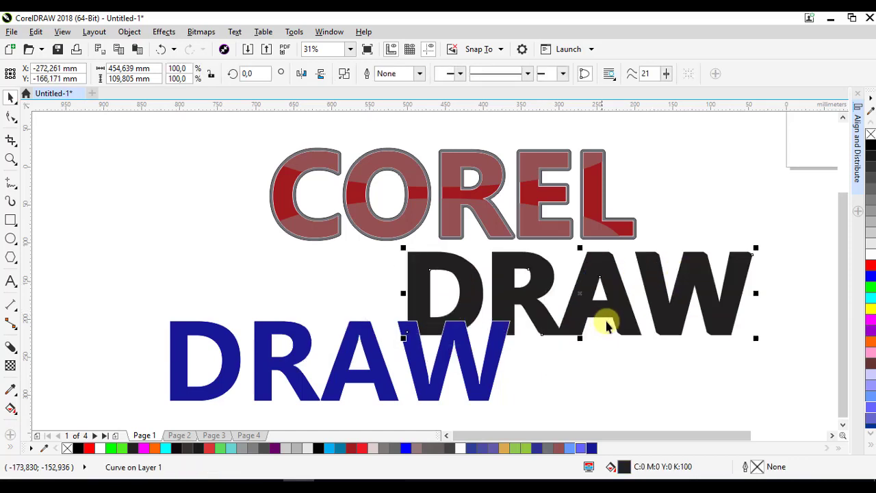
pyautogui.click(160, 49)
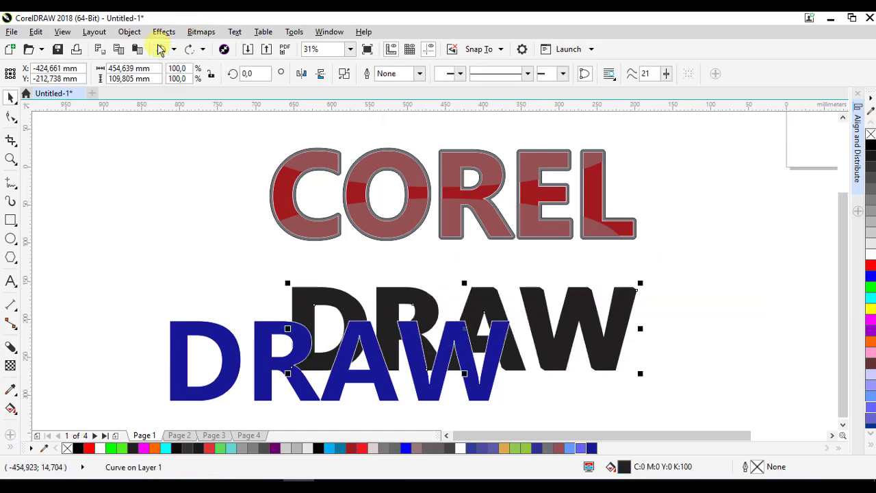
pyautogui.click(161, 50)
pyautogui.click(684, 299)
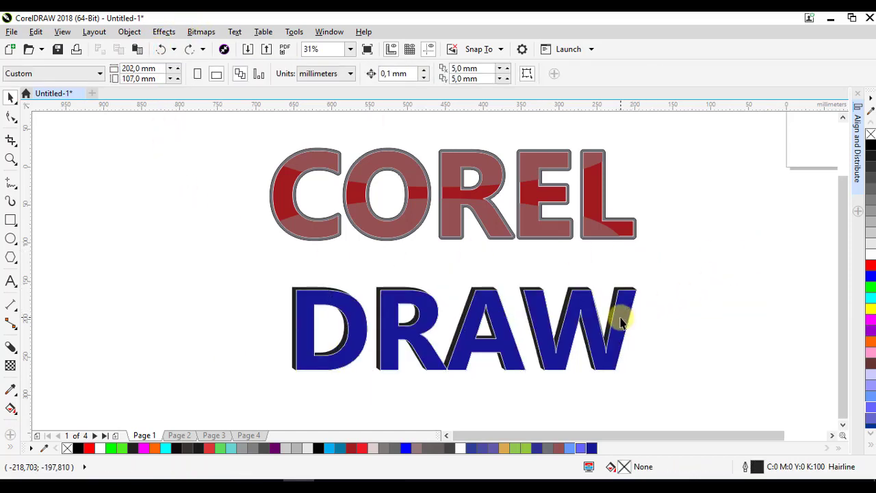
# Convert the blue DRAW text to curves
pyautogui.click(622, 313)
pyautogui.click(99, 35)
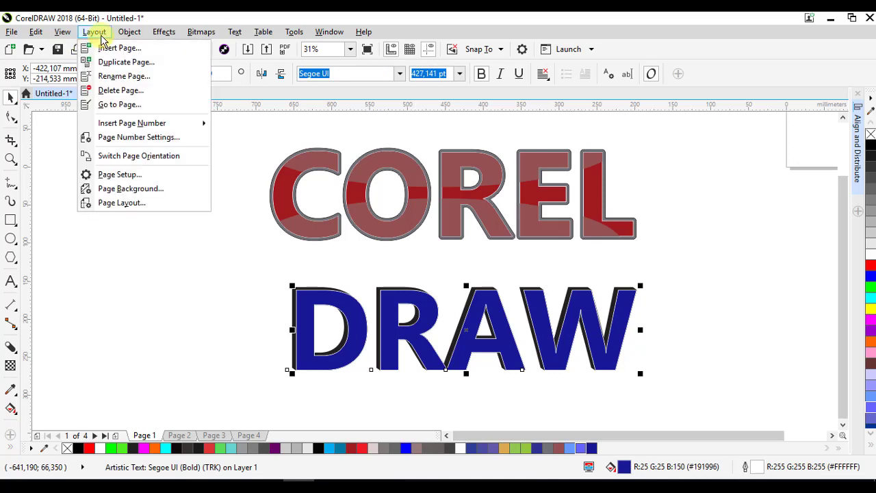
pyautogui.moveTo(129, 32)
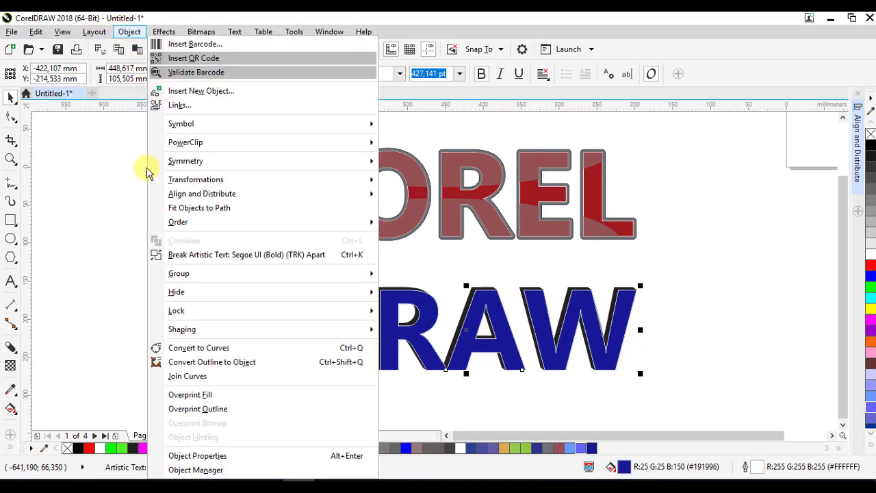
pyautogui.click(203, 349)
pyautogui.click(717, 317)
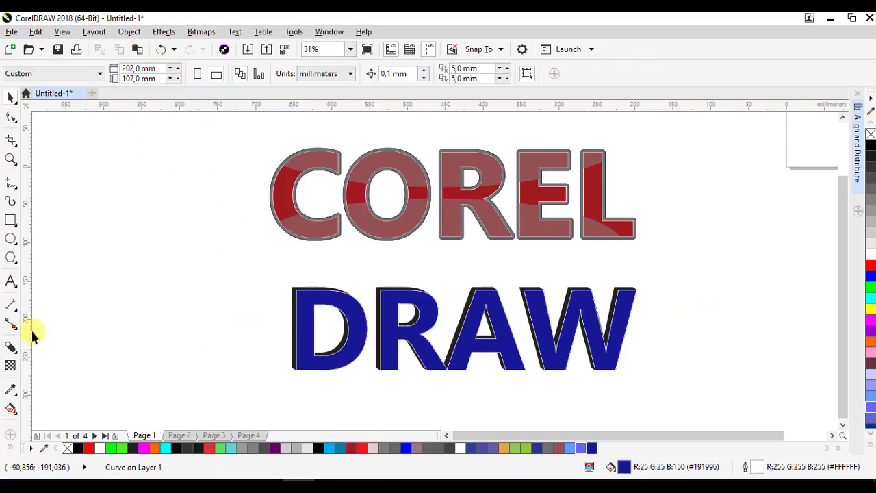
# Draw a rectangle about 534 × 72 mm across the base of DRAW and an ellipse about 522 × 95 mm across its upper part
pyautogui.click(12, 220)
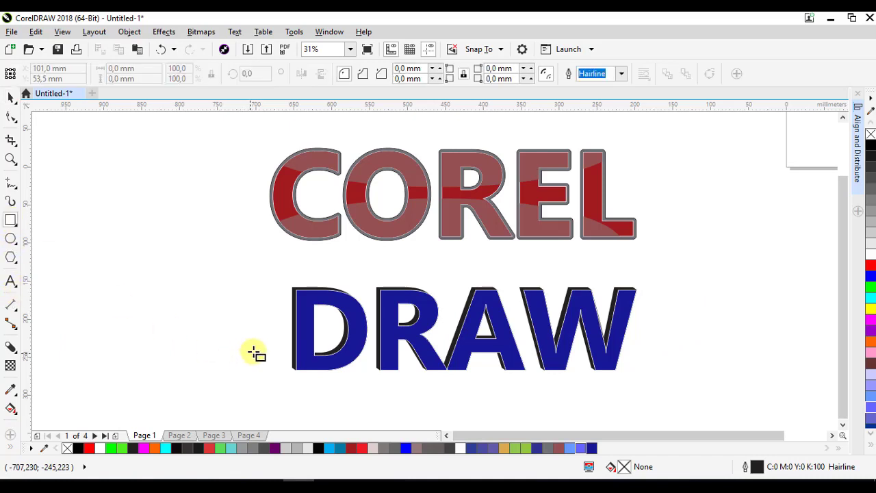
pyautogui.moveTo(253, 351)
pyautogui.mouseDown()
pyautogui.moveTo(541, 377)
pyautogui.moveTo(659, 406)
pyautogui.mouseUp()
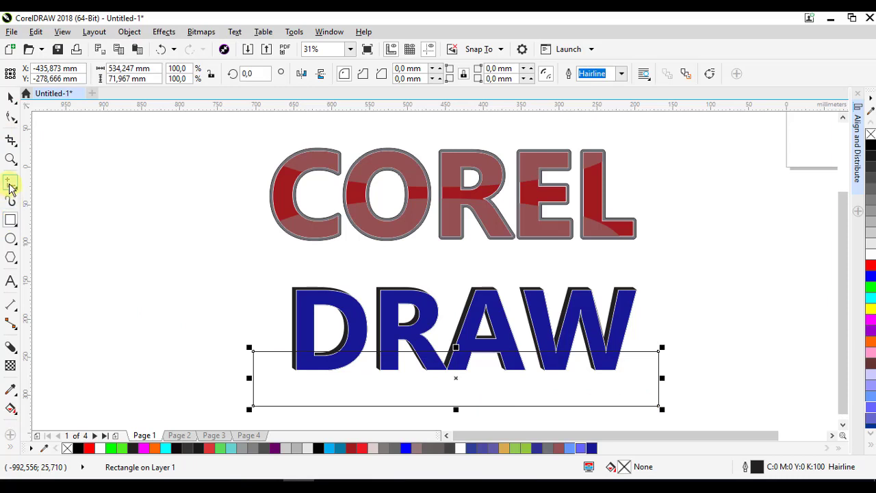
pyautogui.click(10, 241)
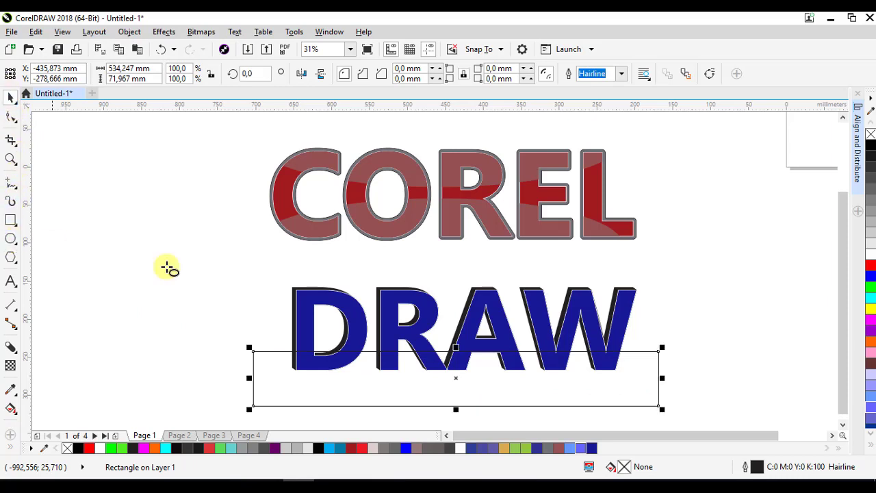
pyautogui.moveTo(262, 263)
pyautogui.mouseDown()
pyautogui.moveTo(561, 309)
pyautogui.moveTo(657, 335)
pyautogui.mouseUp()
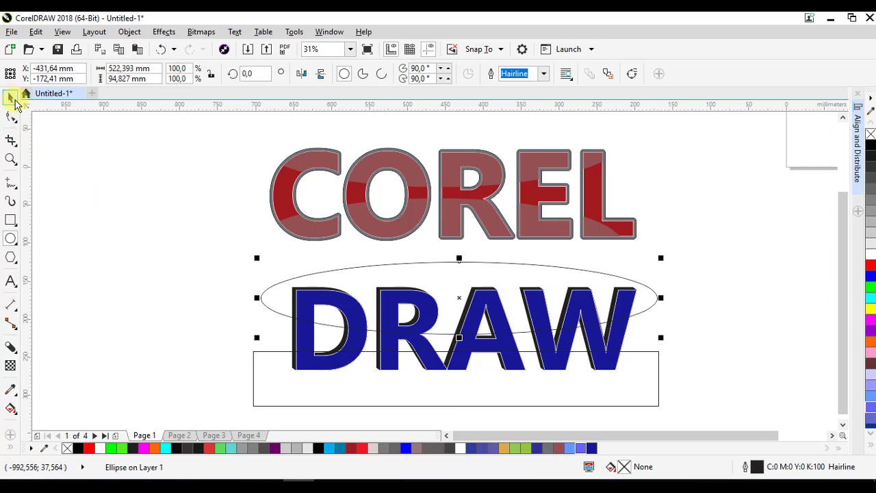
# Center the ellipse horizontally on the rectangle
pyautogui.click(13, 98)
pyautogui.keyDown('shift'); pyautogui.click(627, 373); pyautogui.keyUp('shift')
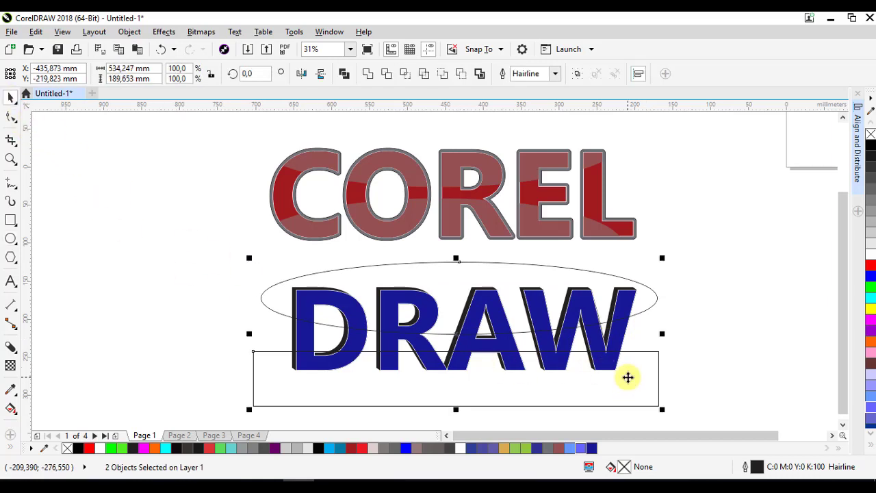
pyautogui.click(856, 146)
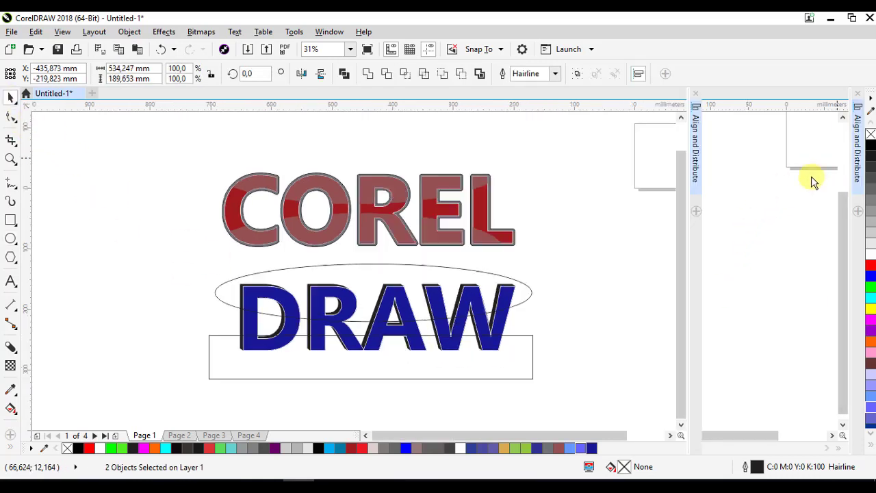
pyautogui.click(722, 124)
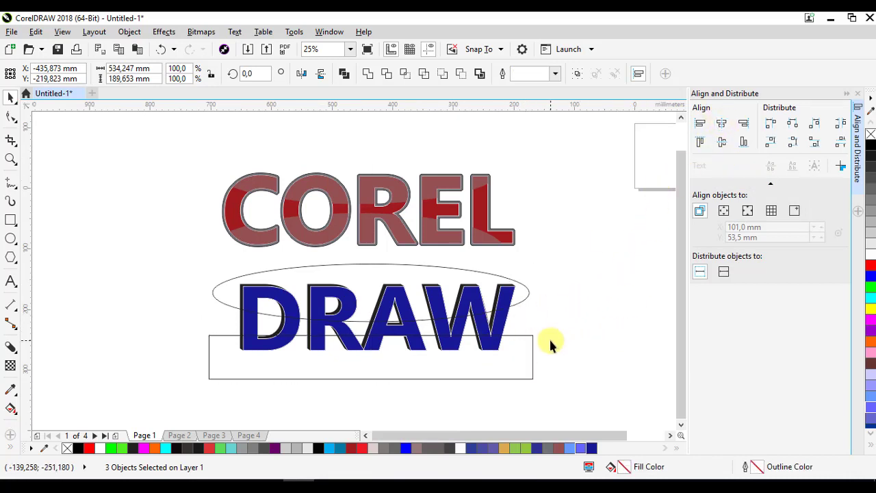
# Center the rectangle horizontally on the blue DRAW lettering
pyautogui.click(513, 358)
pyautogui.keyDown('shift'); pyautogui.click(500, 325); pyautogui.keyUp('shift')
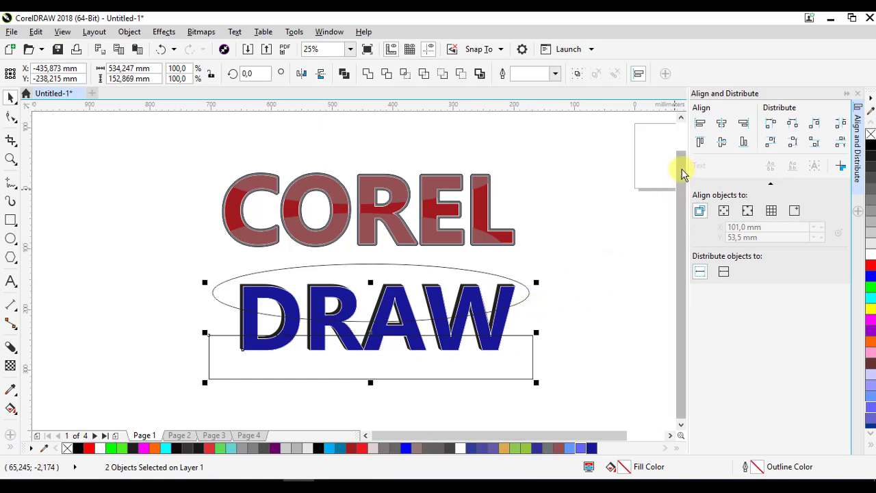
pyautogui.click(722, 124)
pyautogui.click(625, 288)
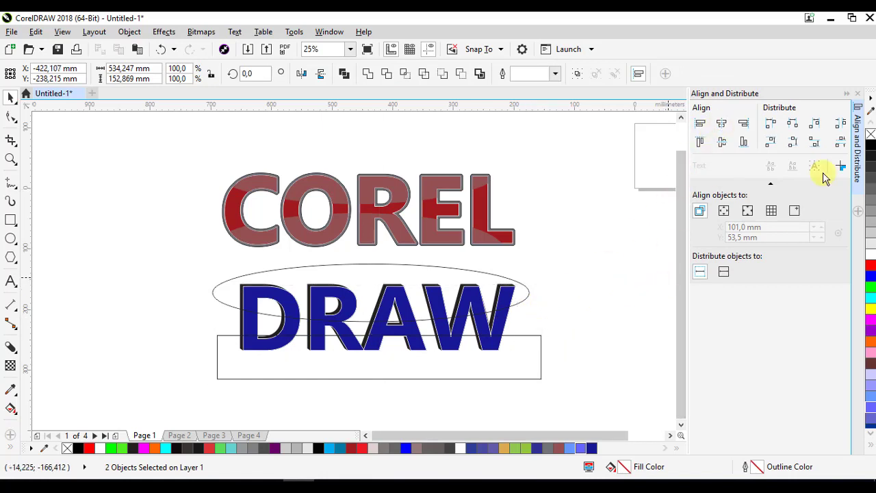
pyautogui.click(846, 93)
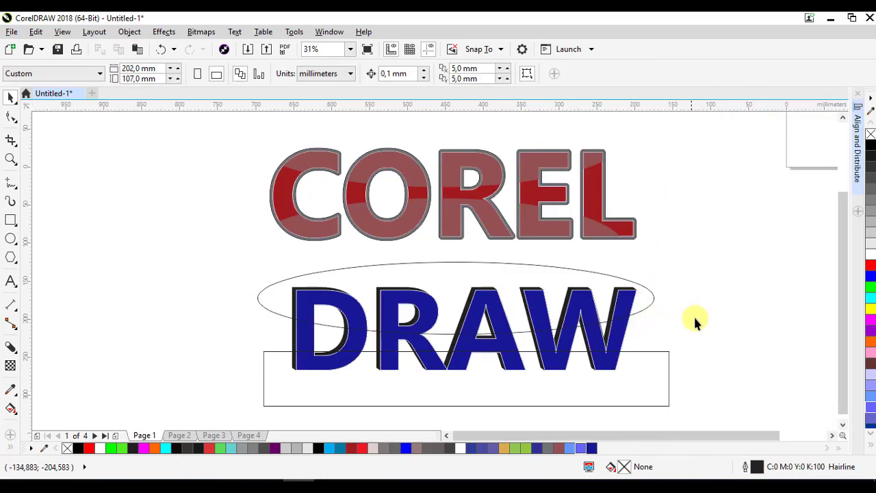
# Group the rectangle and the ellipse over DRAW
pyautogui.click(658, 379)
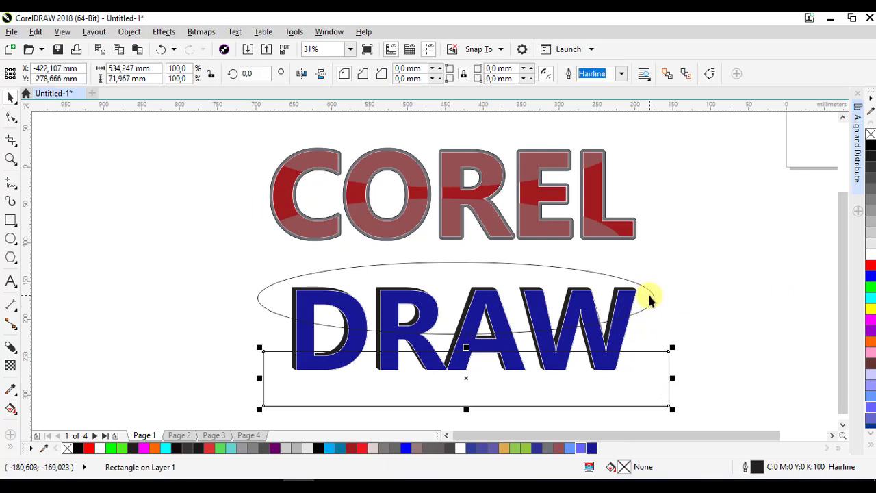
pyautogui.keyDown('shift'); pyautogui.click(650, 299); pyautogui.keyUp('shift')
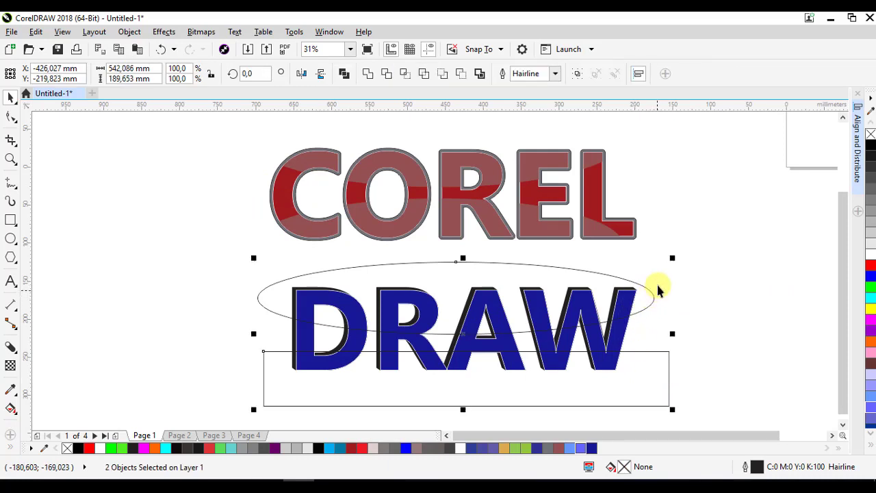
pyautogui.click(577, 76)
pyautogui.click(688, 327)
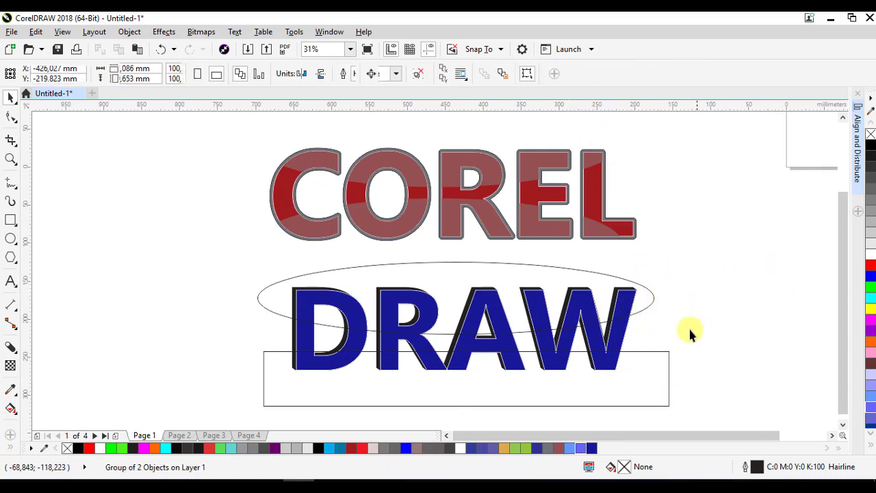
# Intersect the rectangle-and-ellipse group with the blue DRAW lettering
pyautogui.click(657, 367)
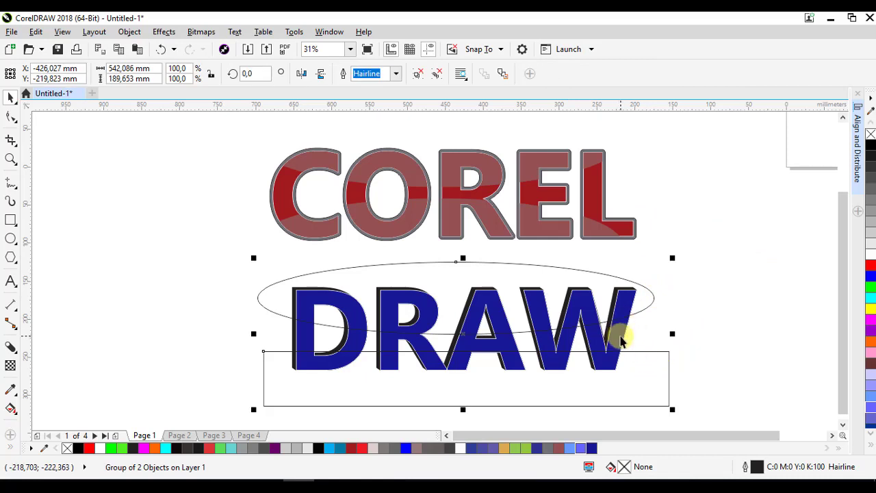
pyautogui.hotkey('ctrl', 'u')
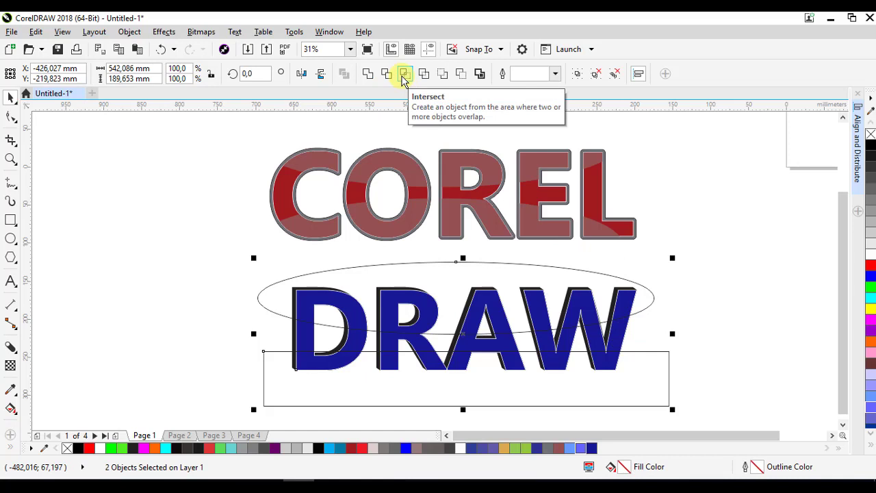
pyautogui.click(404, 80)
# Delete the grouped rectangle and ellipse, and select the intersected pieces of the DRAW lettering
pyautogui.click(656, 382)
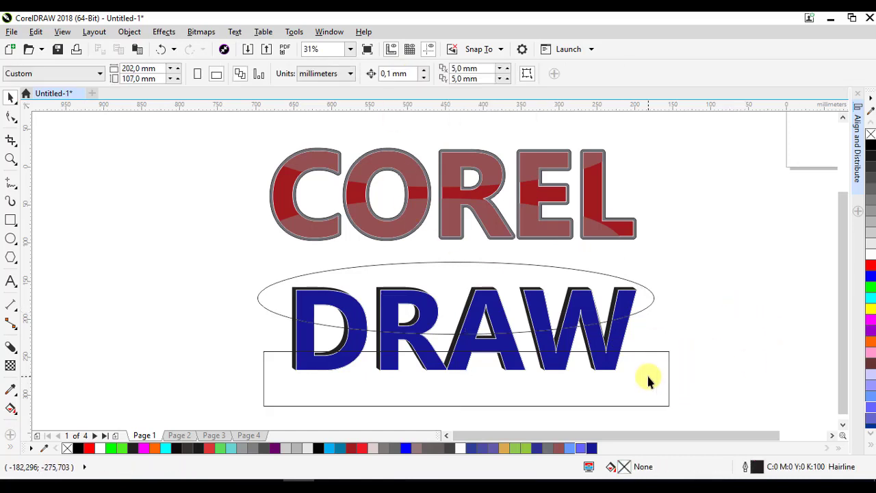
pyautogui.click(647, 377)
pyautogui.rightClick(648, 377)
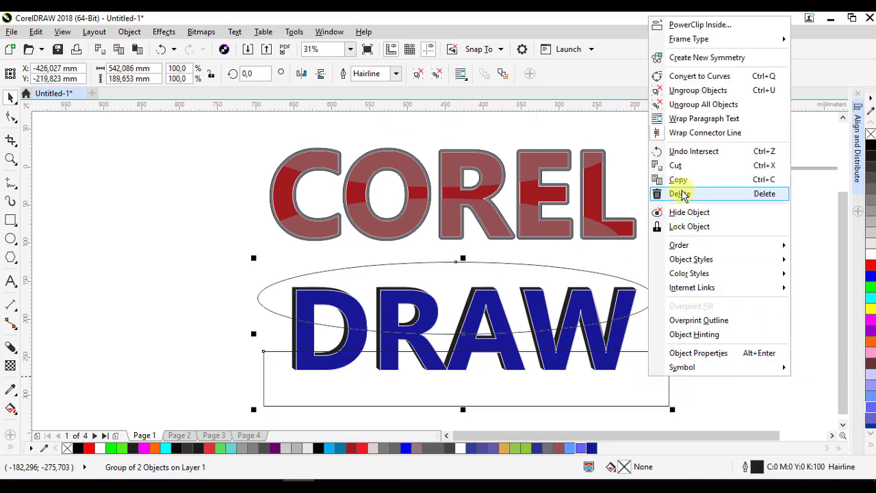
pyautogui.click(681, 194)
pyautogui.click(610, 307)
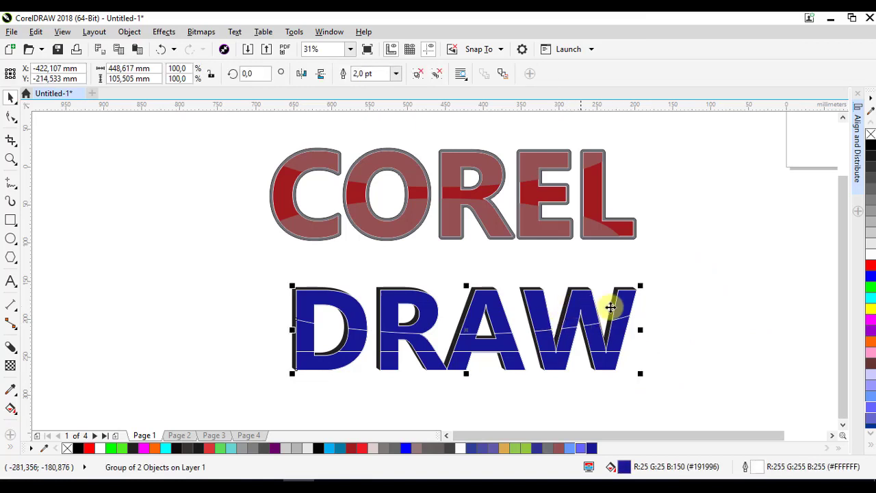
# Remove the outline from the intersected DRAW pieces and fill them with pure blue
pyautogui.rightClick(870, 136)
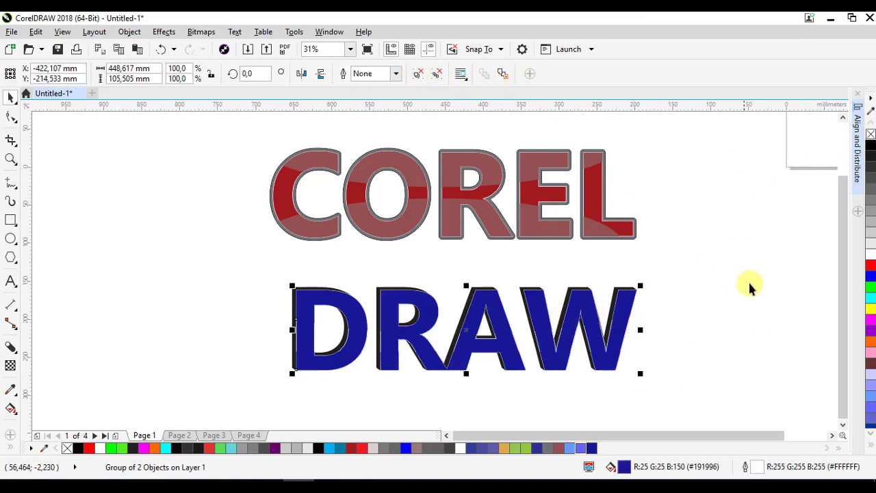
pyautogui.click(871, 218)
pyautogui.click(834, 249)
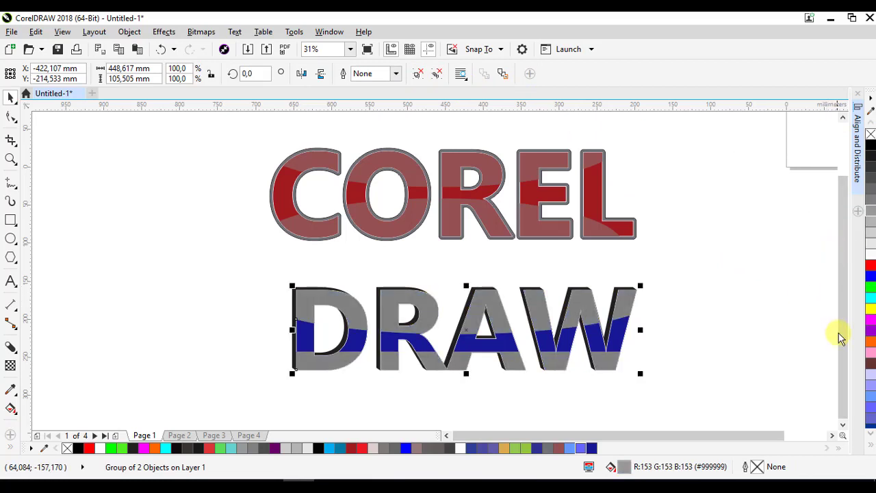
pyautogui.click(871, 288)
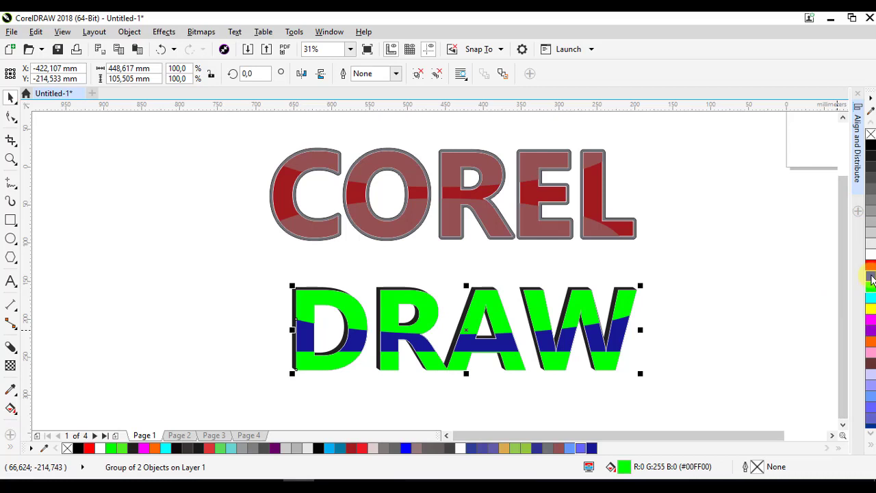
pyautogui.click(871, 276)
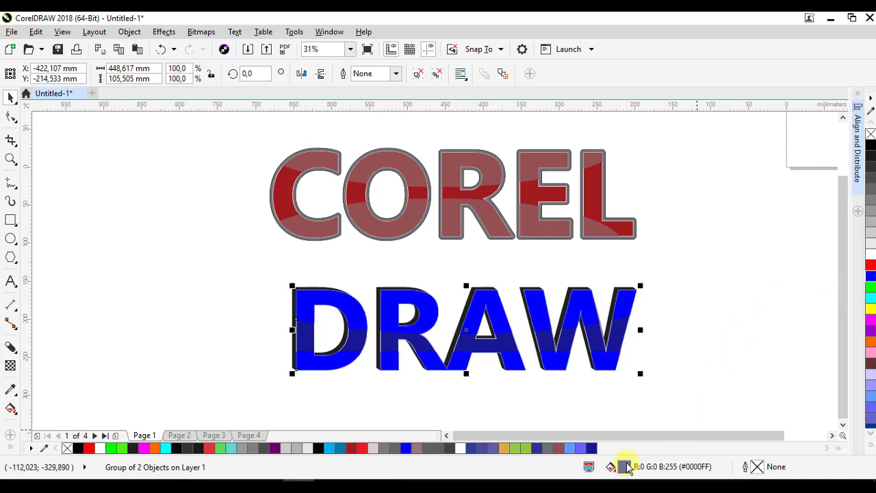
# Set the fill of the intersected DRAW pieces to dark navy RGB 8, 8, 77, starting from the lettering's sampled blue
pyautogui.doubleClick(626, 466)
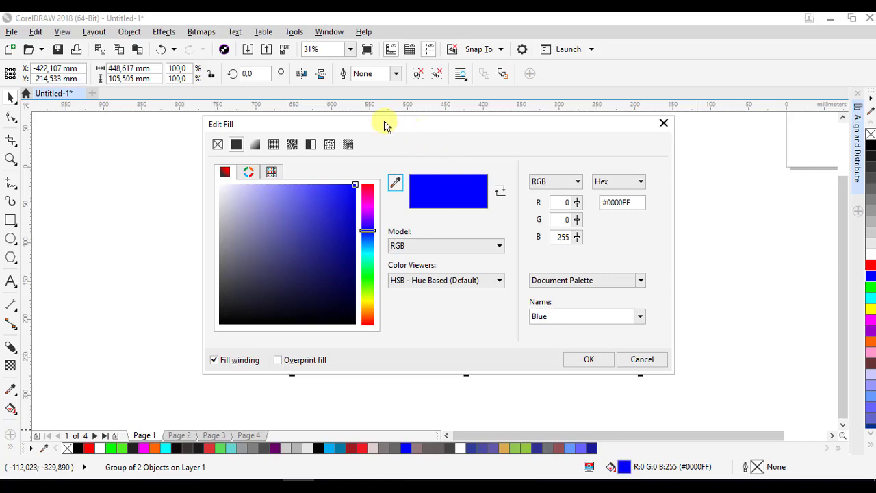
pyautogui.moveTo(388, 130); pyautogui.dragTo(654, 147)
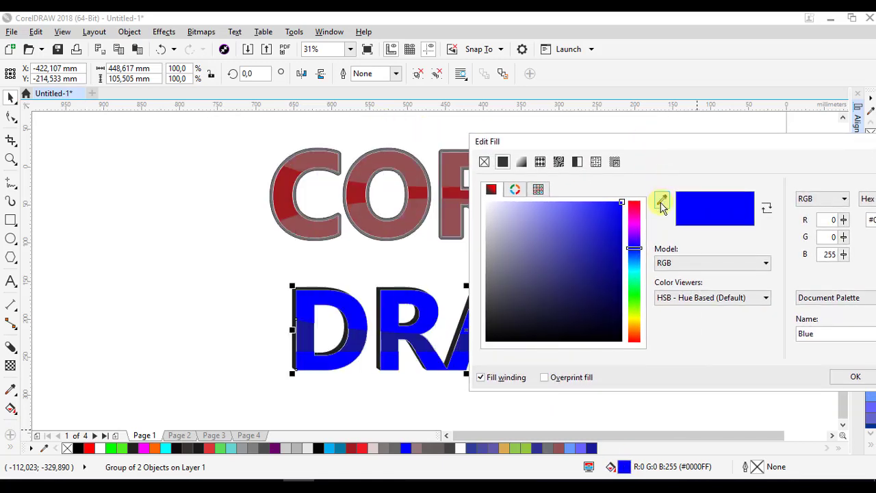
pyautogui.click(661, 202)
pyautogui.click(389, 346)
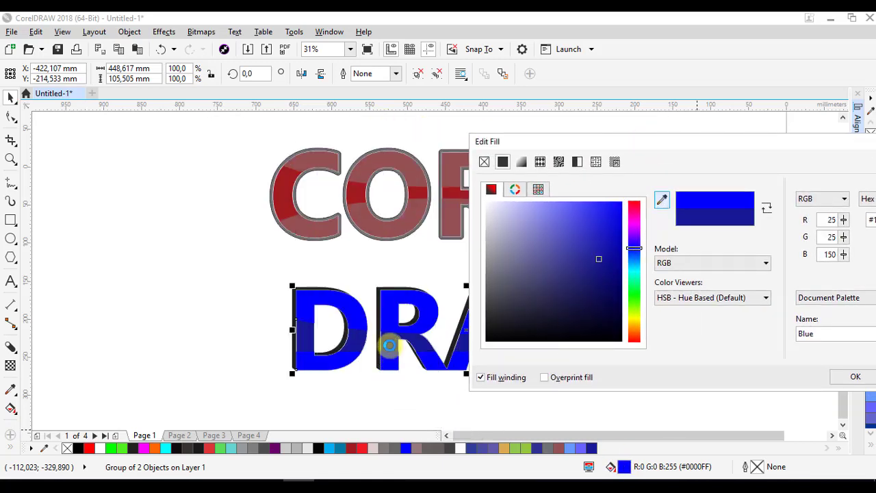
pyautogui.moveTo(597, 260)
pyautogui.mouseDown()
pyautogui.moveTo(603, 280)
pyautogui.moveTo(596, 256)
pyautogui.moveTo(598, 266)
pyautogui.mouseUp()
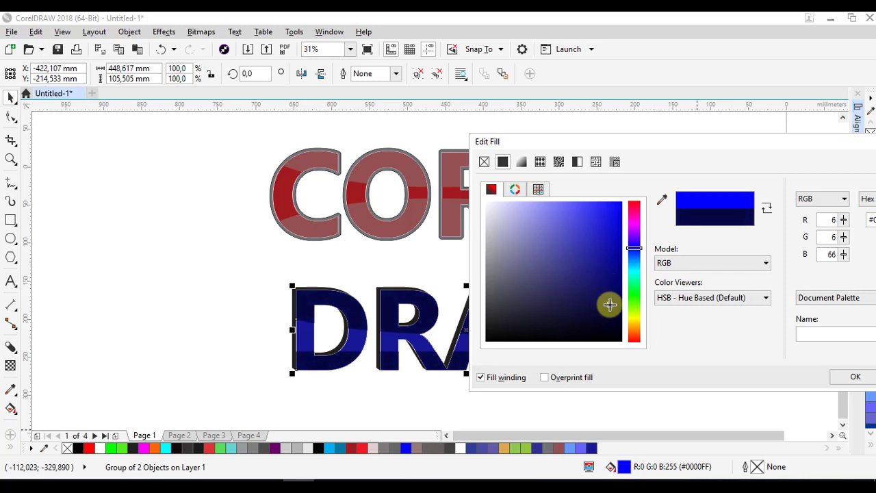
pyautogui.moveTo(609, 305); pyautogui.dragTo(610, 312)
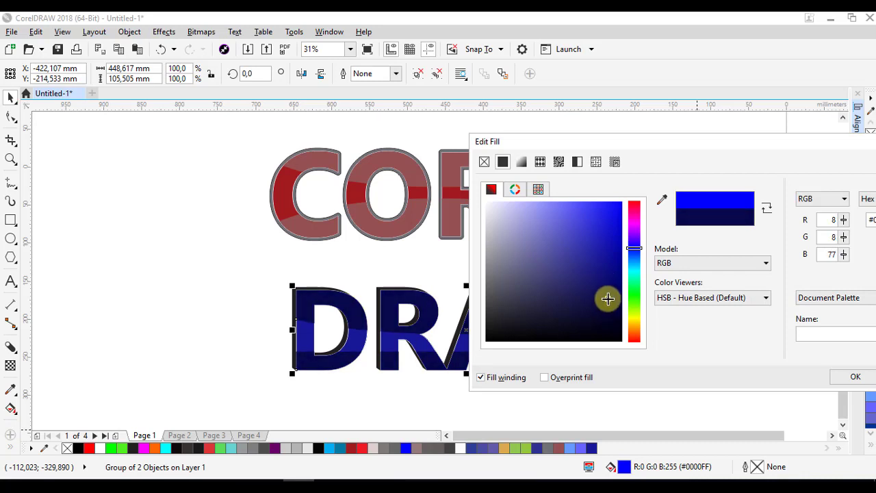
pyautogui.click(855, 378)
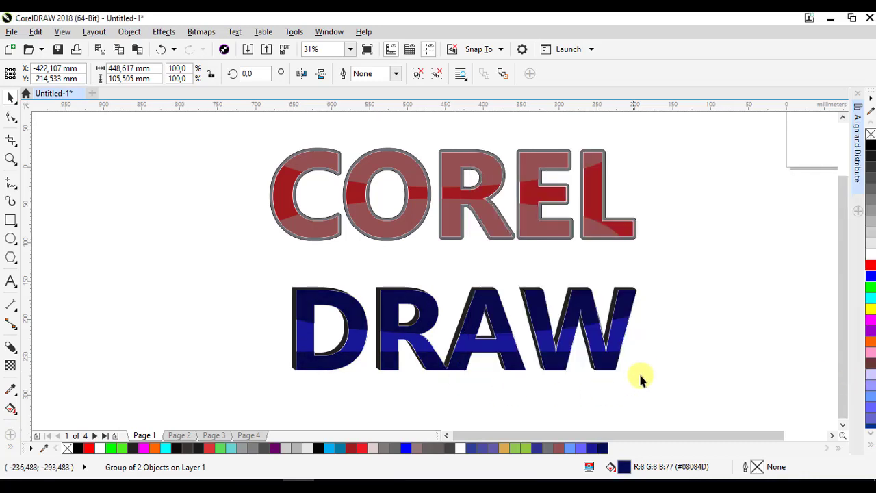
pyautogui.click(662, 366)
# Group all the objects of the DRAW lettering, including its block shadow
pyautogui.click(529, 346)
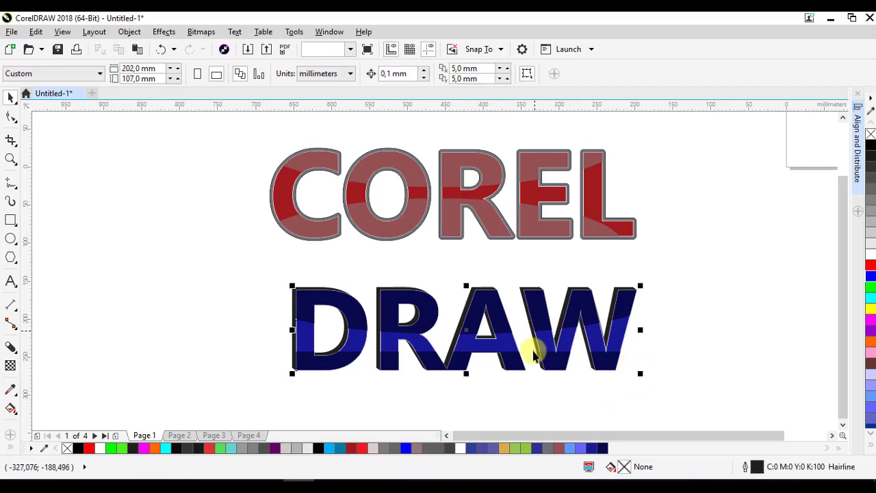
pyautogui.scroll(3, 560, 366)
pyautogui.scroll(-3, 561, 369)
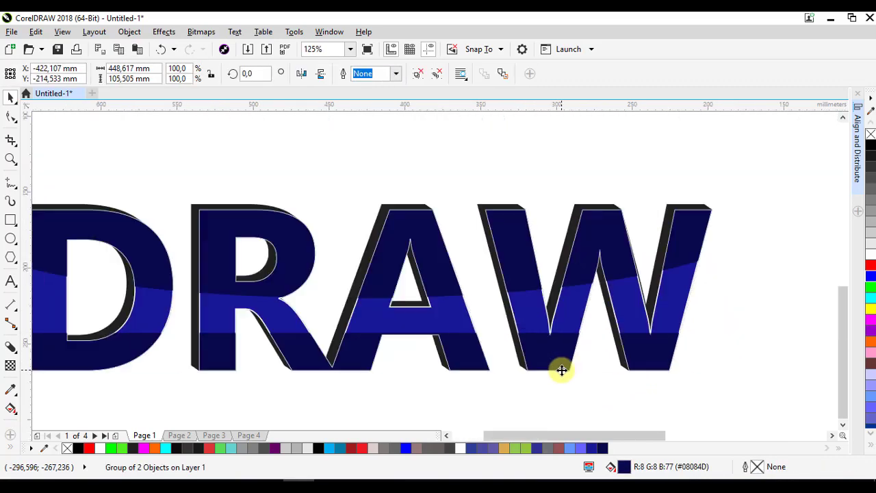
pyautogui.moveTo(267, 268); pyautogui.dragTo(696, 391)
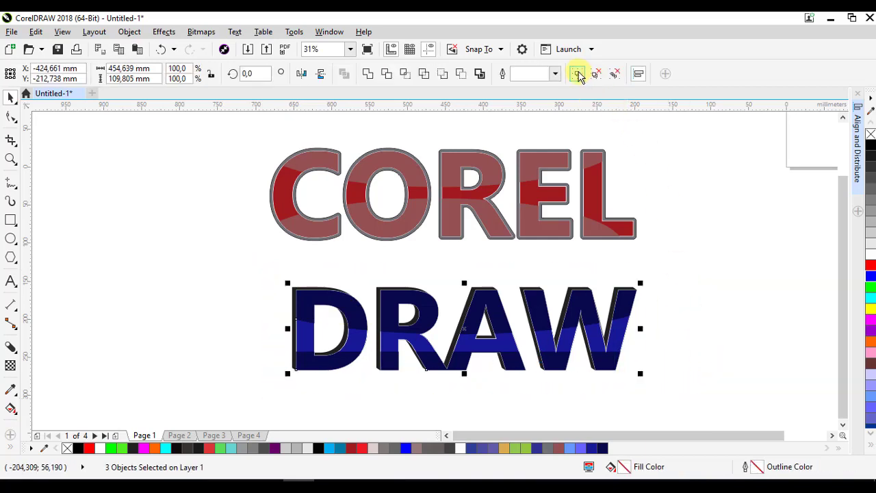
pyautogui.hotkey('ctrl', 'g')
# Enlarge the grouped DRAW lettering to about the width of COREL and move it up directly beneath that word
pyautogui.moveTo(287, 282); pyautogui.dragTo(269, 252)
pyautogui.moveTo(532, 307); pyautogui.dragTo(532, 281)
pyautogui.click(265, 169)
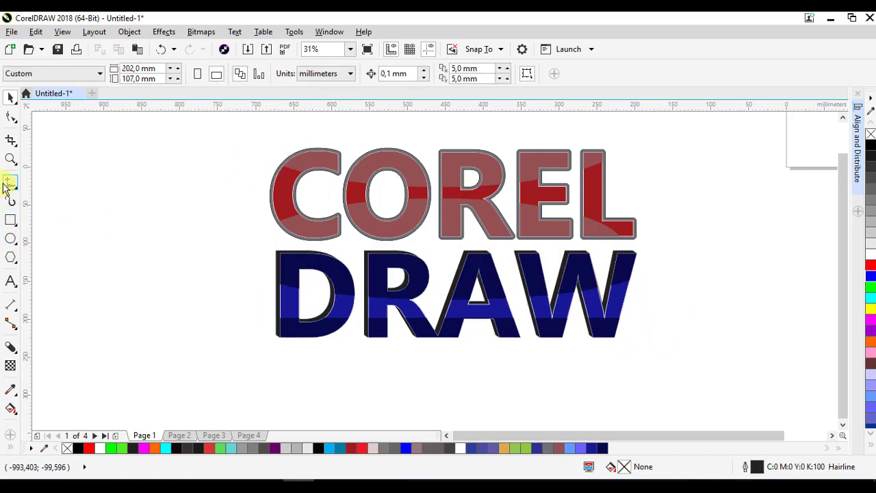
# Try white, grey, purple and orange fills on the lighter red pieces of the COREL lettering
pyautogui.click(13, 160)
pyautogui.moveTo(209, 124); pyautogui.dragTo(731, 393)
pyautogui.moveTo(581, 280); pyautogui.dragTo(609, 294)
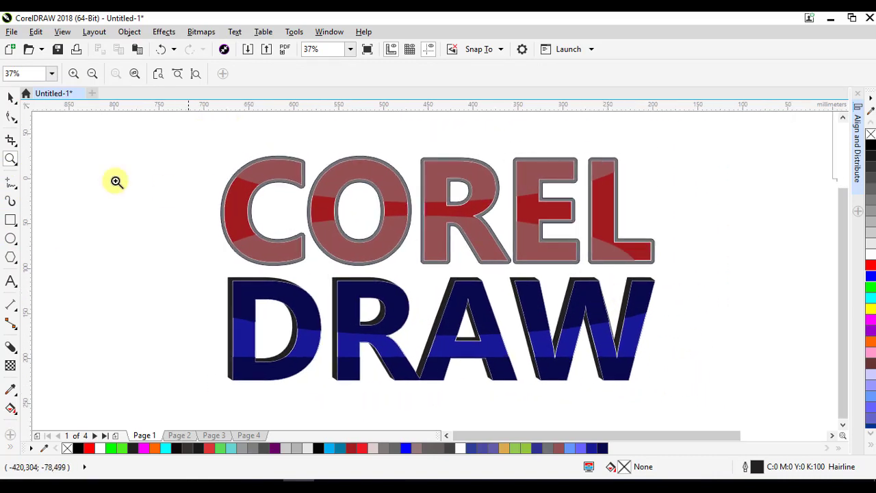
pyautogui.click(11, 97)
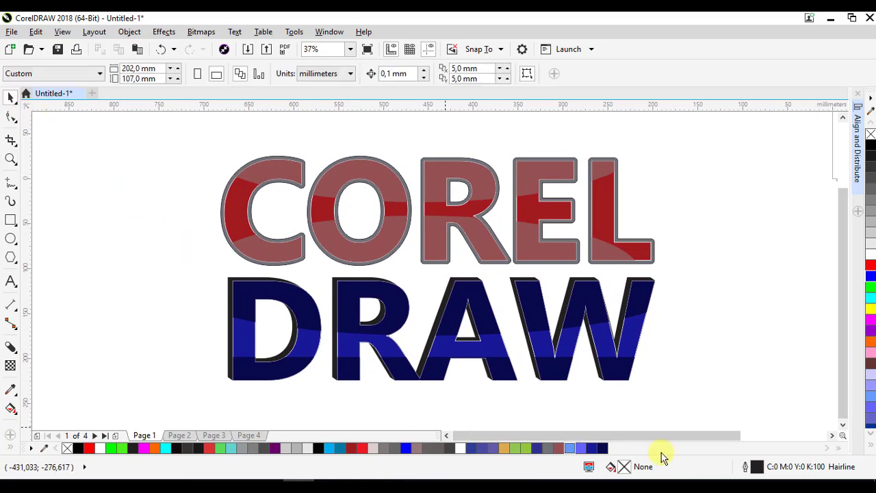
pyautogui.click(602, 257)
pyautogui.click(870, 255)
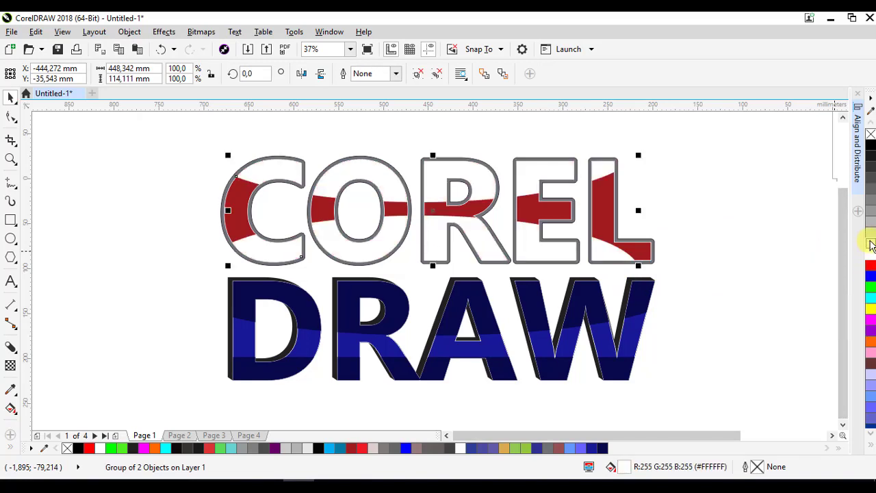
pyautogui.click(869, 241)
pyautogui.click(869, 230)
pyautogui.click(869, 212)
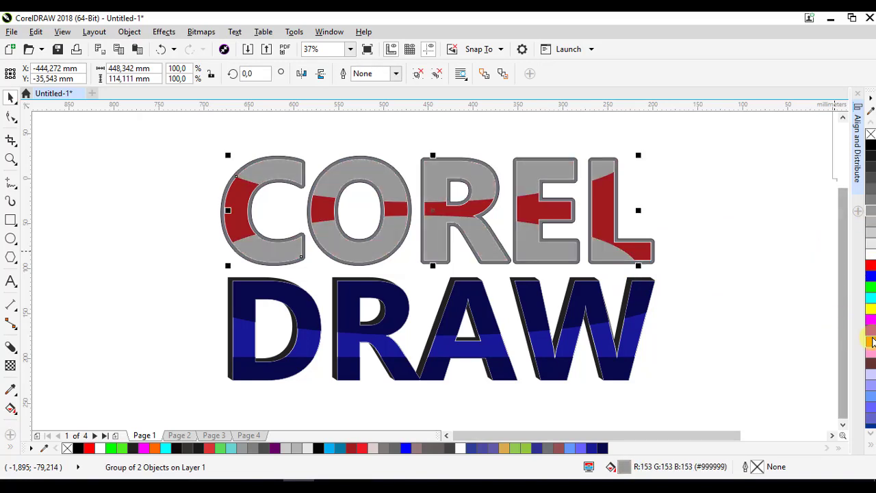
pyautogui.click(869, 339)
pyautogui.click(869, 331)
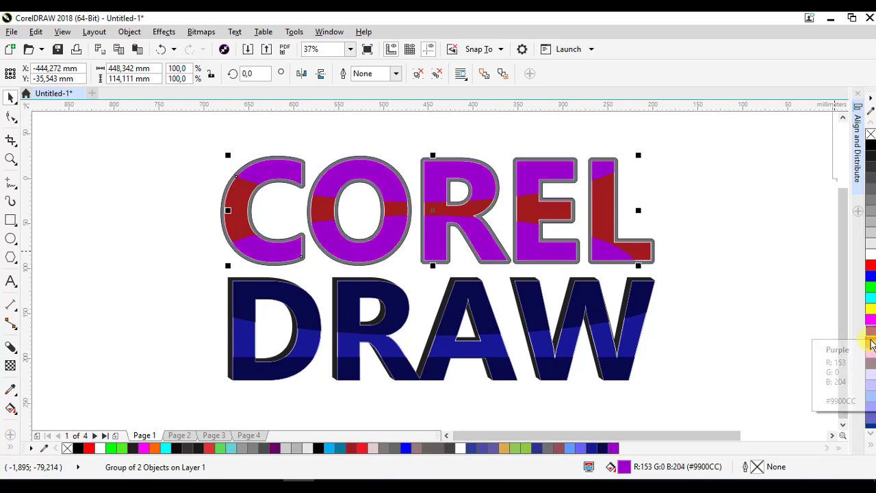
pyautogui.click(869, 340)
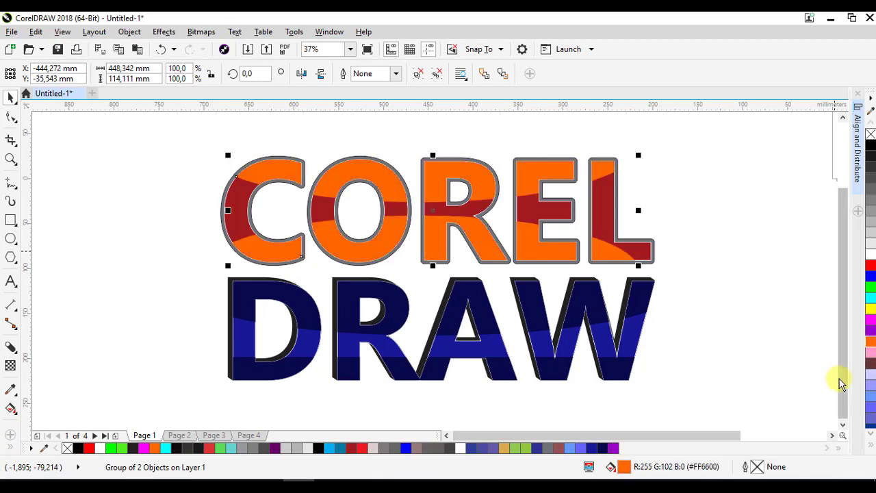
# Fill the intersected COREL pieces with the dark navy RGB 8, 8, 77 sampled from the DRAW lettering
pyautogui.doubleClick(642, 457)
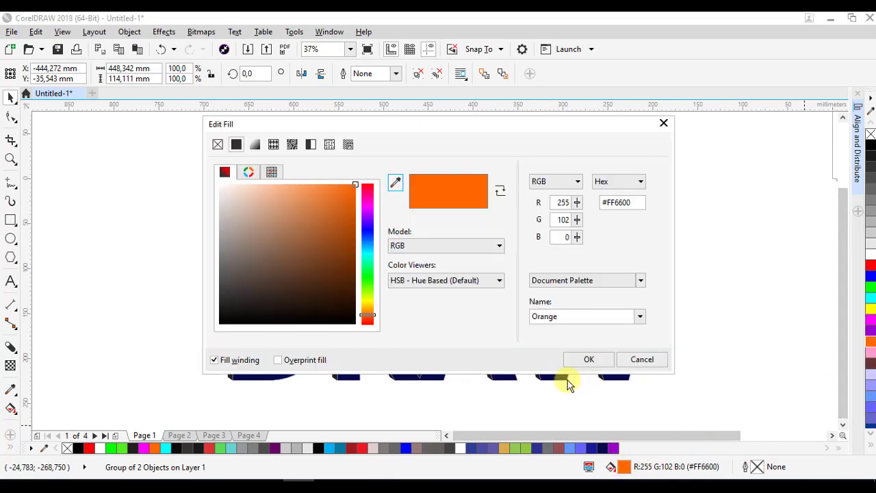
pyautogui.moveTo(402, 130); pyautogui.dragTo(638, 156)
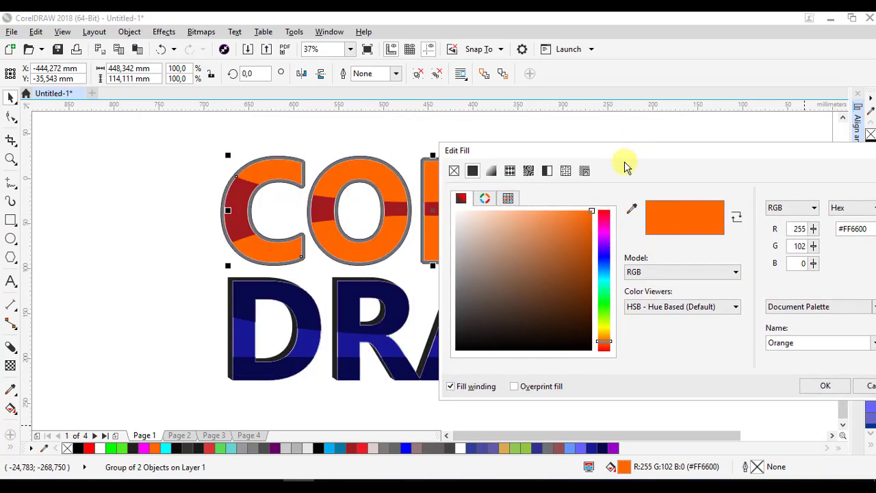
pyautogui.click(630, 210)
pyautogui.click(397, 308)
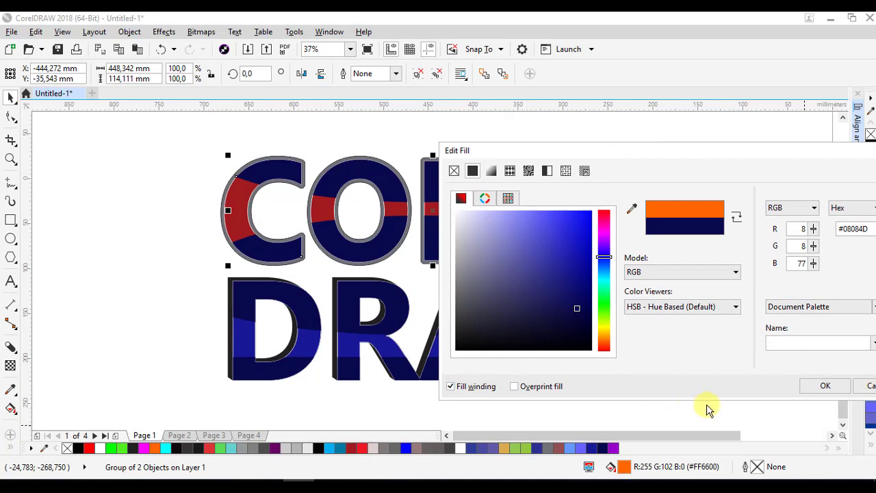
pyautogui.click(825, 387)
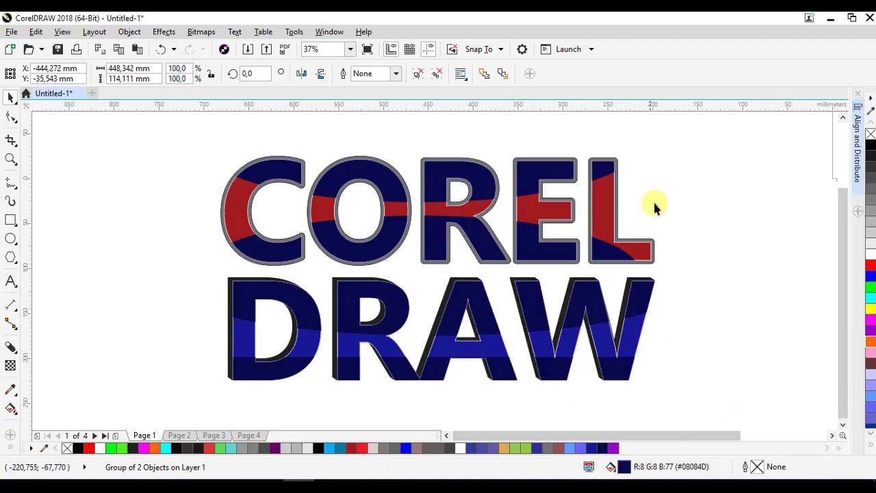
pyautogui.click(655, 205)
# Fill the red base curve of the COREL lettering with the blue RGB 25, 25, 150 sampled from DRAW
pyautogui.click(603, 202)
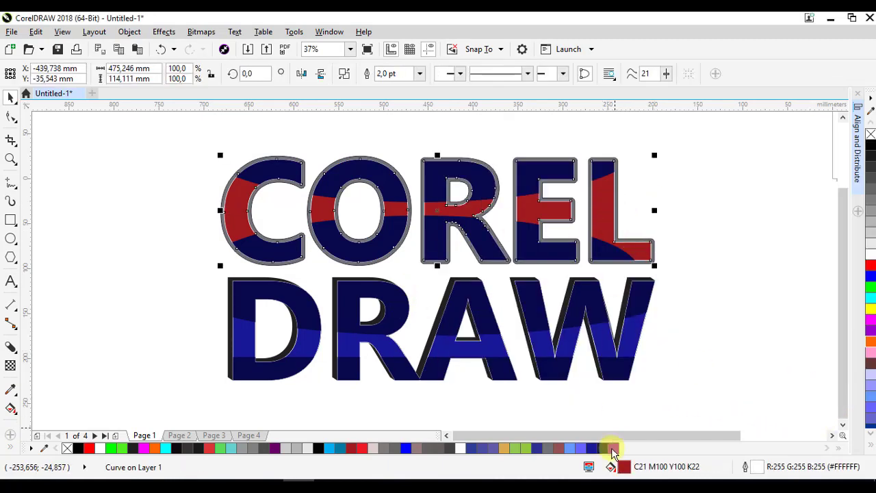
pyautogui.doubleClick(624, 468)
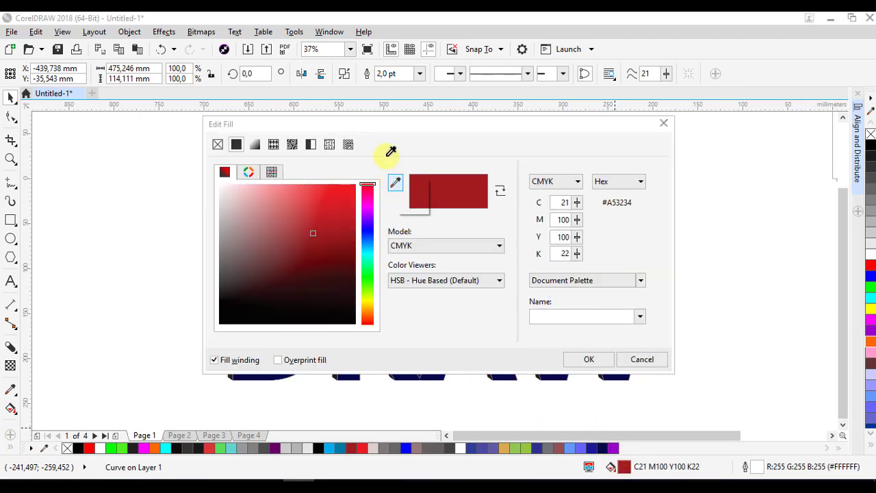
pyautogui.click(382, 134)
pyautogui.moveTo(469, 129); pyautogui.dragTo(736, 116)
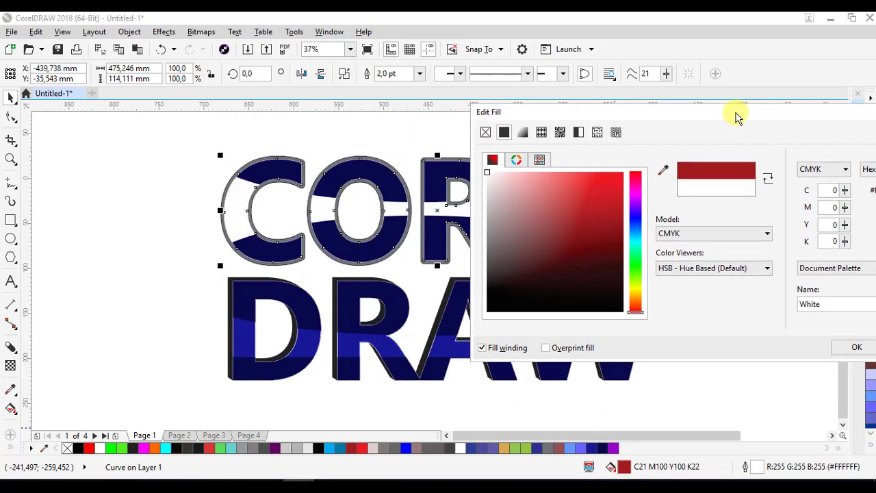
pyautogui.click(663, 172)
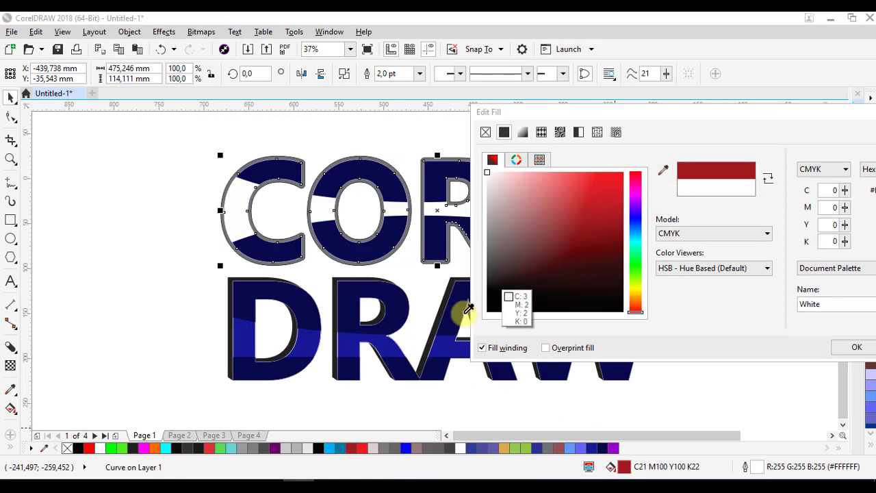
pyautogui.click(383, 346)
pyautogui.click(854, 304)
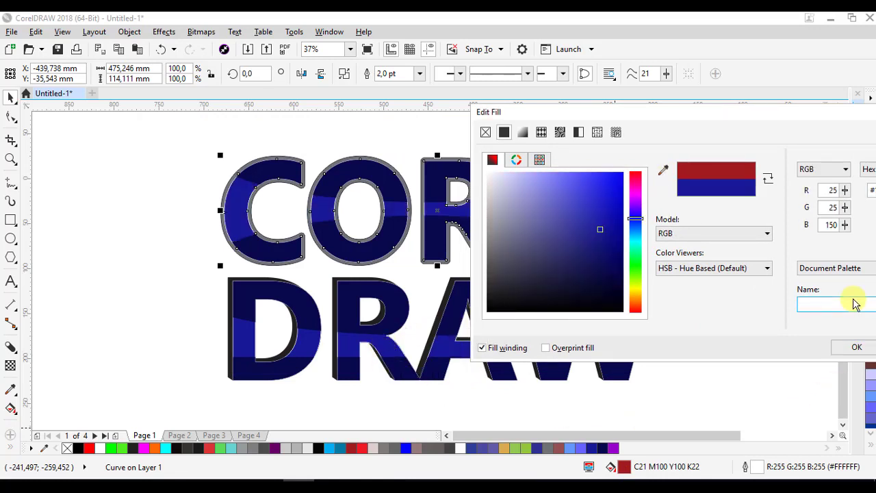
pyautogui.click(857, 348)
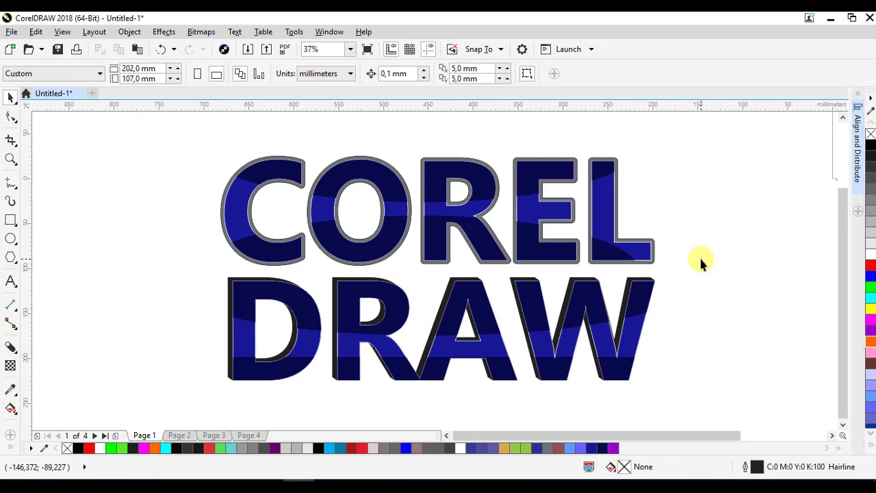